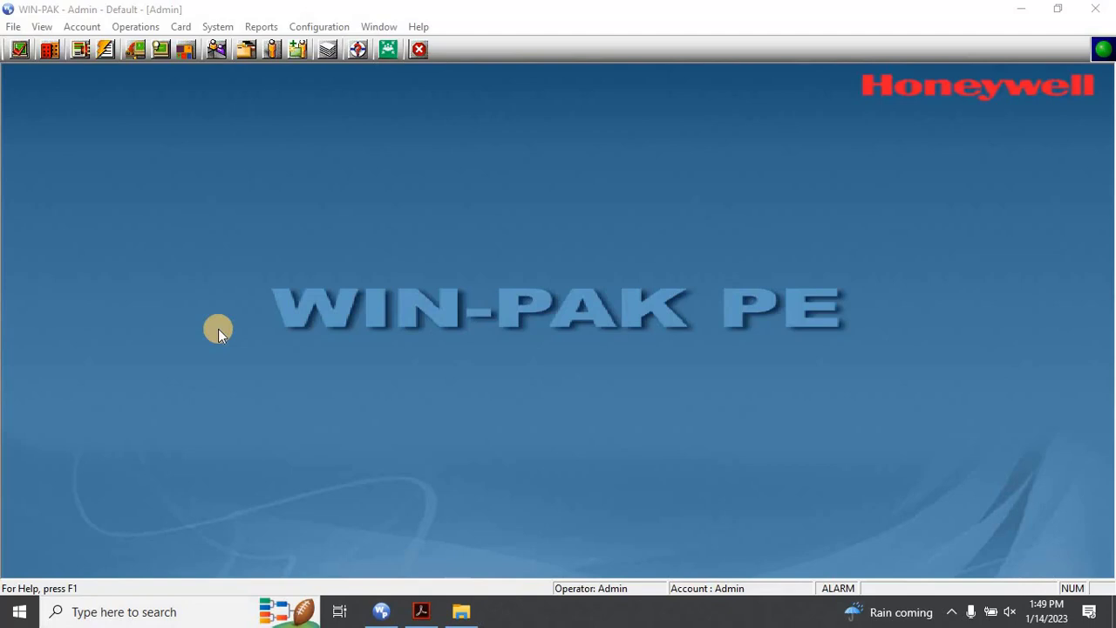
Open POC AL-FARDAN's configuration from the Device Map and select its 2-Reader I/O SIO board.
left_click(306, 26)
mouse_move(328, 68)
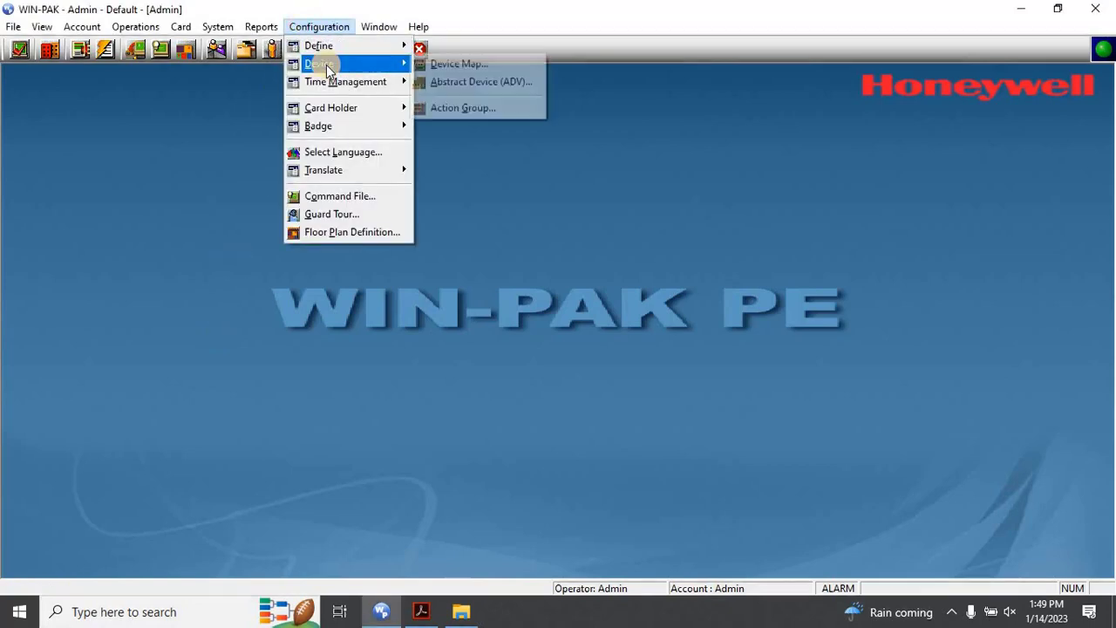
left_click(456, 64)
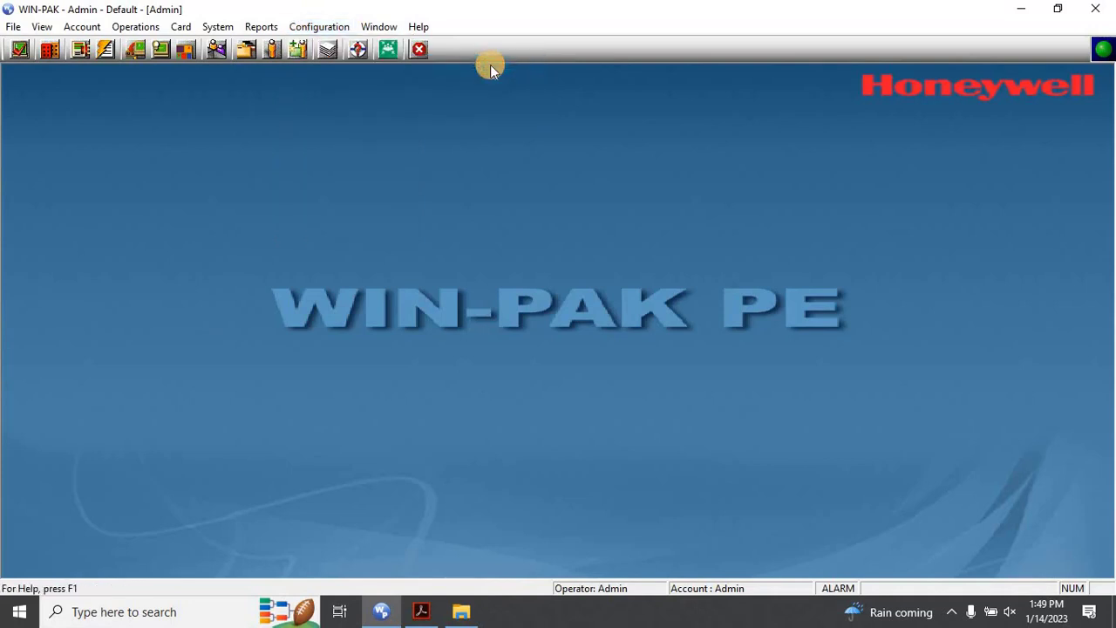
left_click(529, 174)
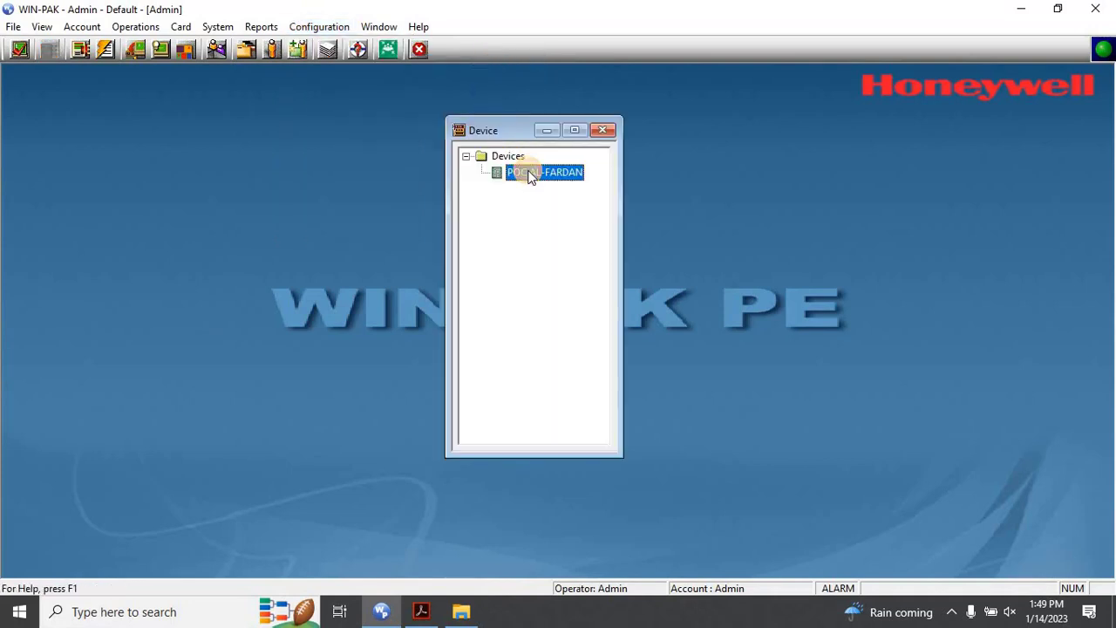
right_click(529, 174)
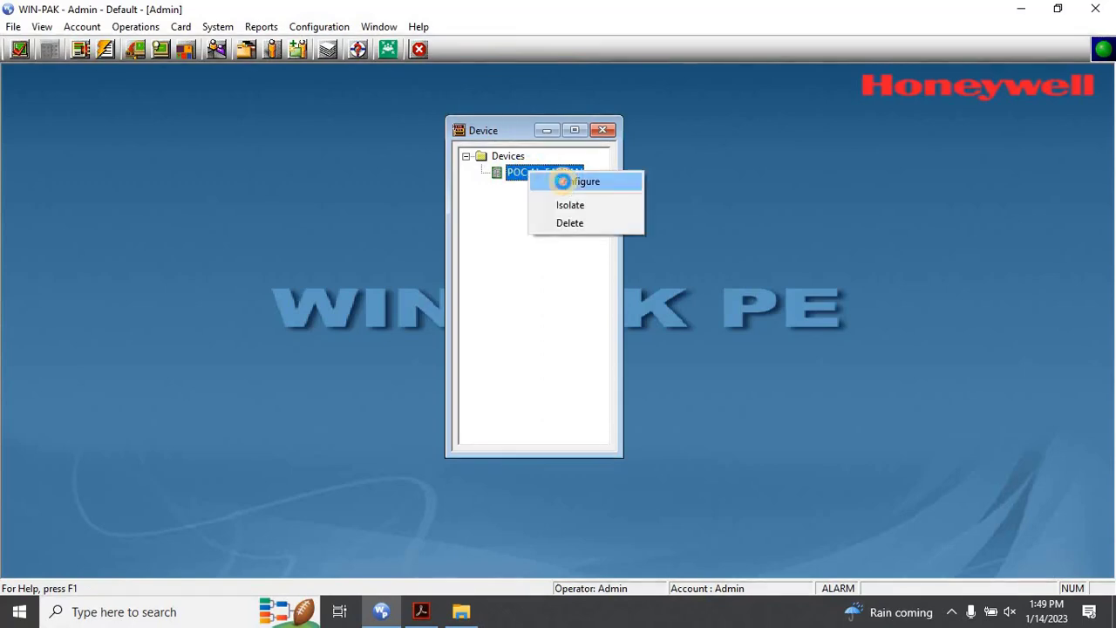
left_click(563, 182)
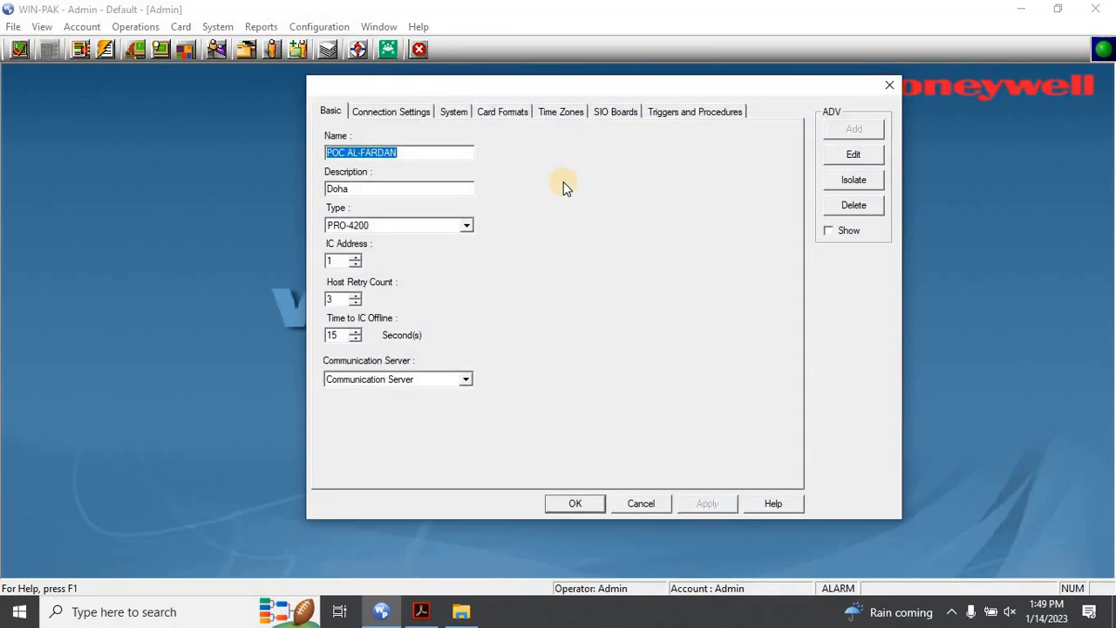
left_click(627, 112)
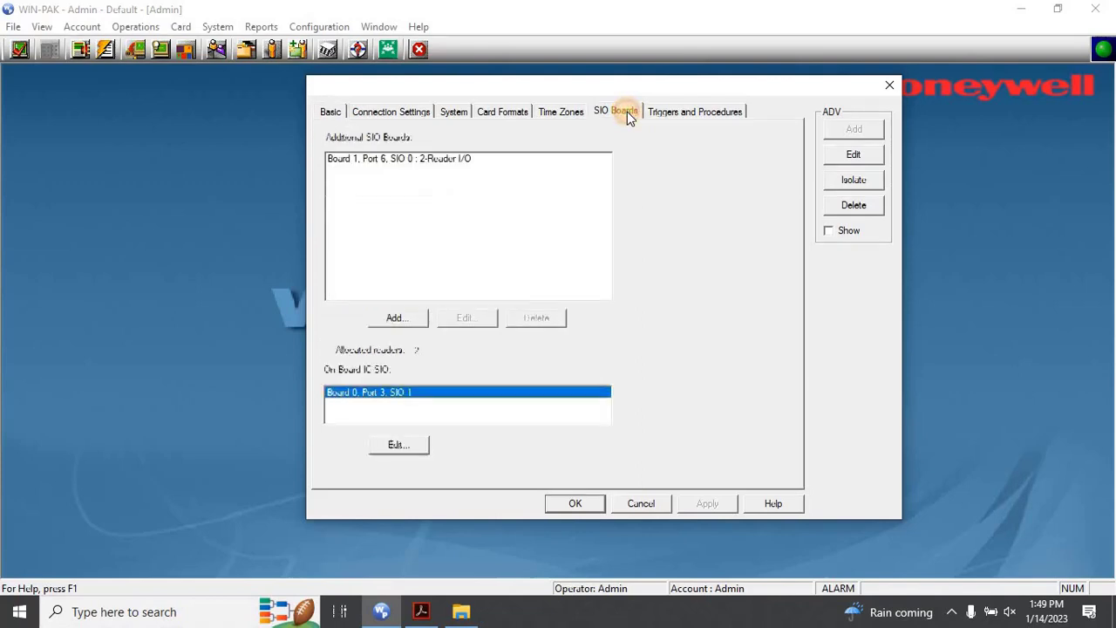
left_click(420, 166)
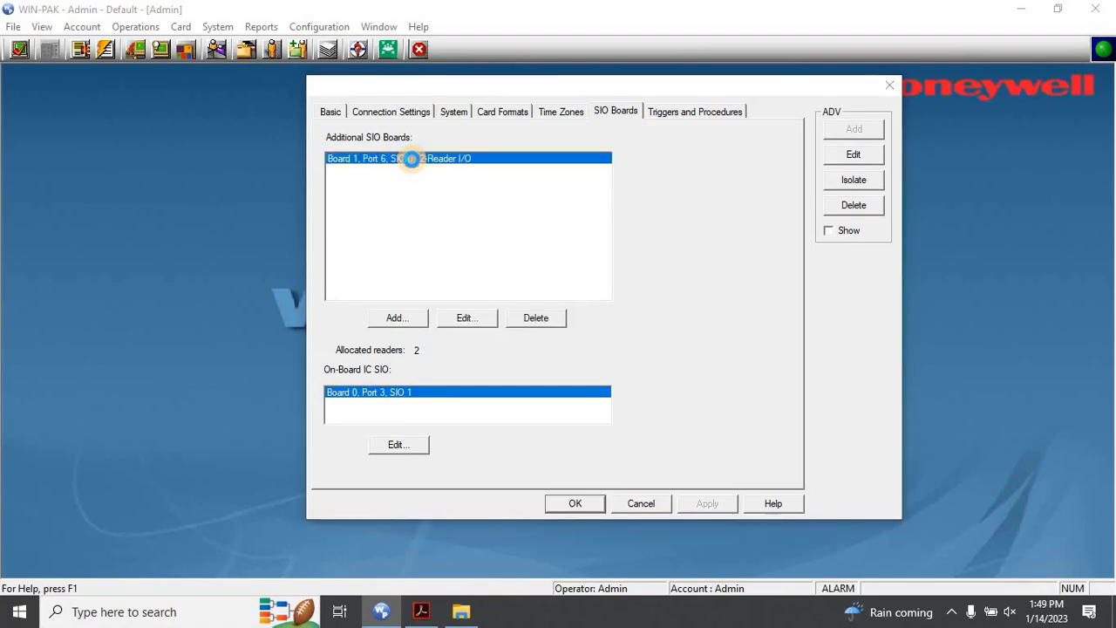
Add a monitor point named 'FIRE INPUT' to input 5 of the 2-Reader I/O board.
double_click(415, 166)
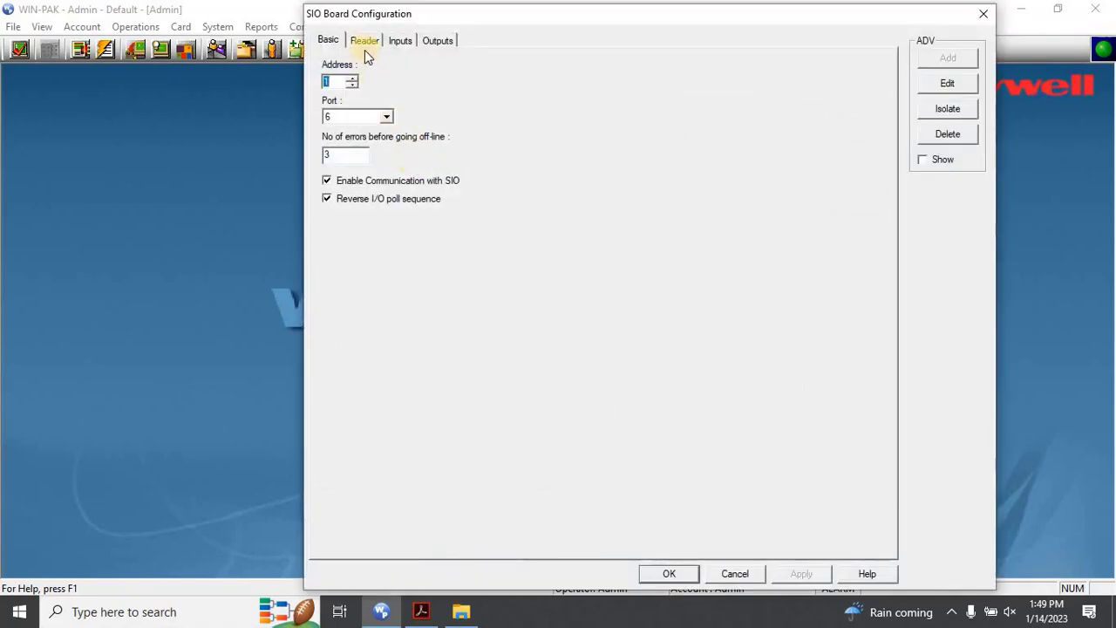
left_click(402, 42)
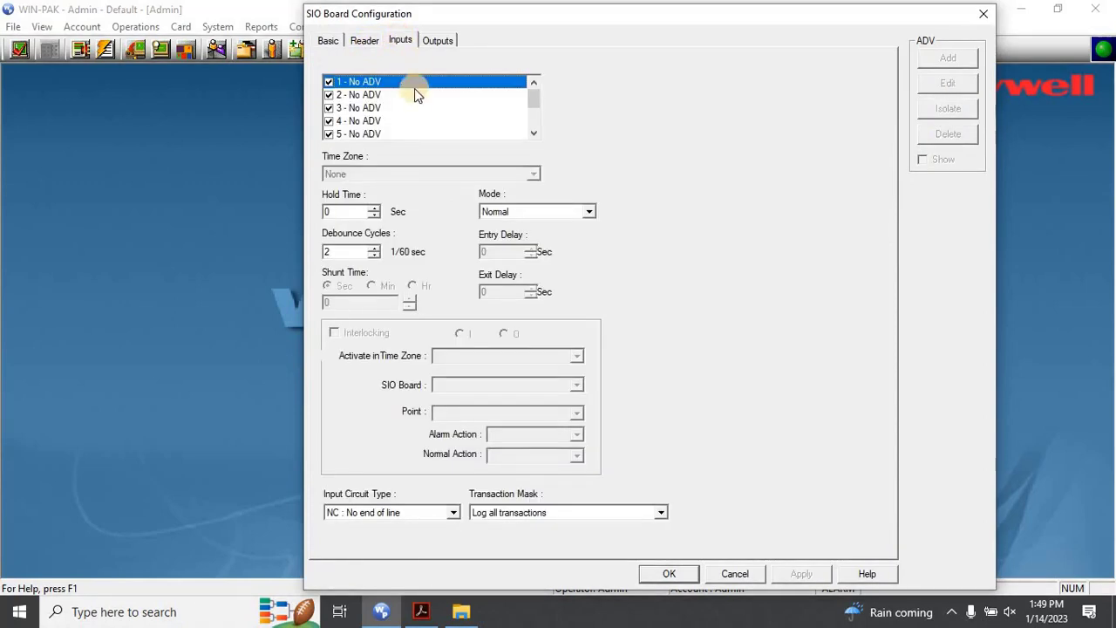
left_click(380, 132)
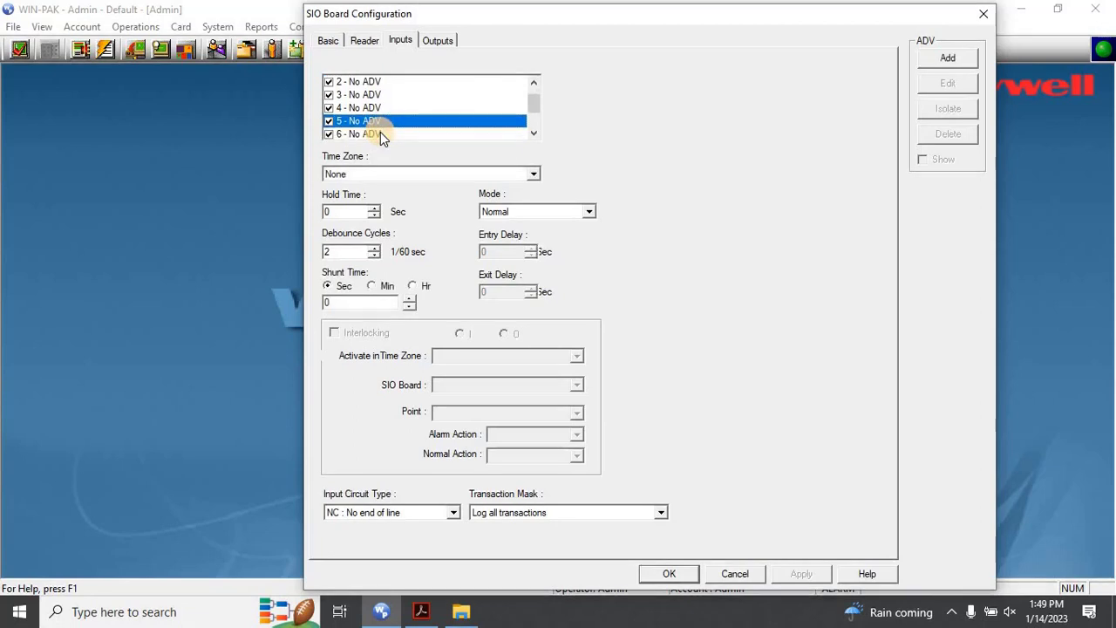
left_click(948, 61)
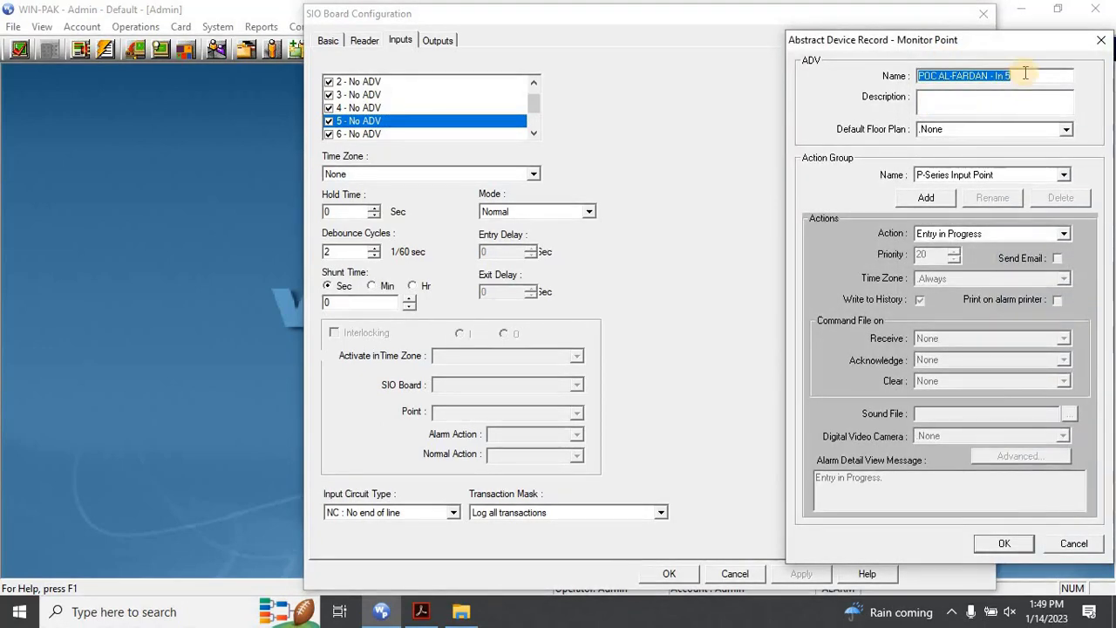
type("f")
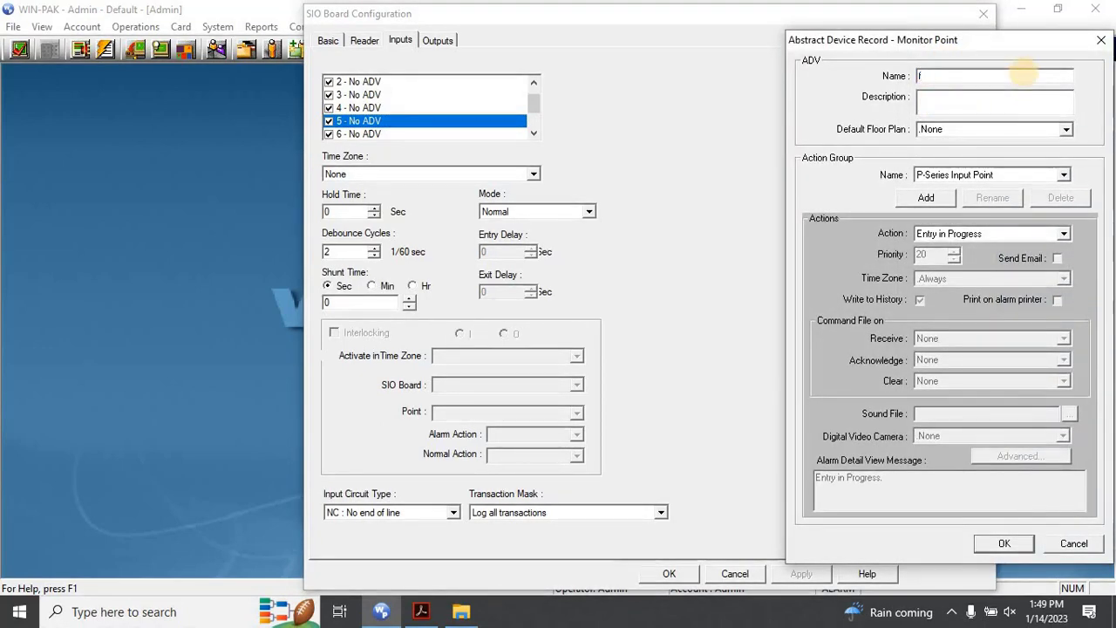
key("BackSpace")
type("FIRE")
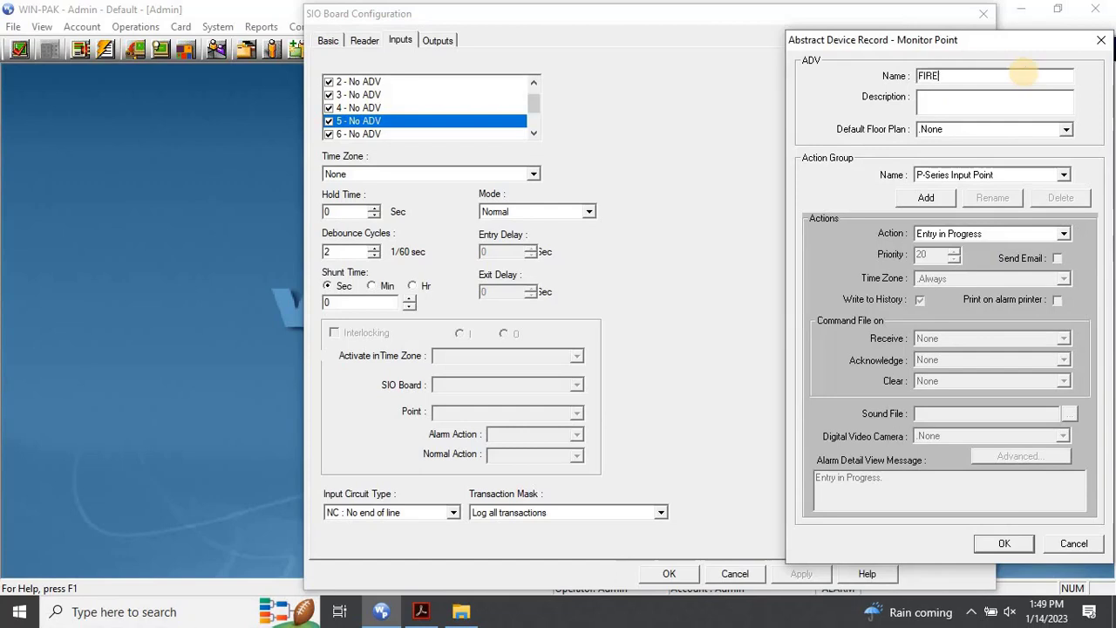
type(" INPUT")
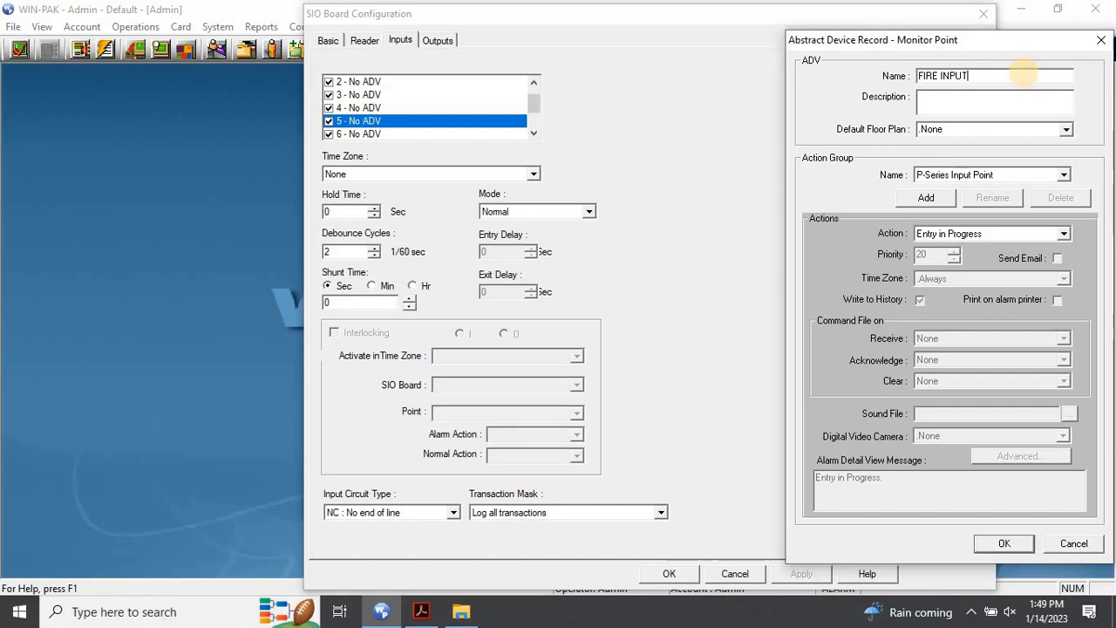
left_click(1005, 543)
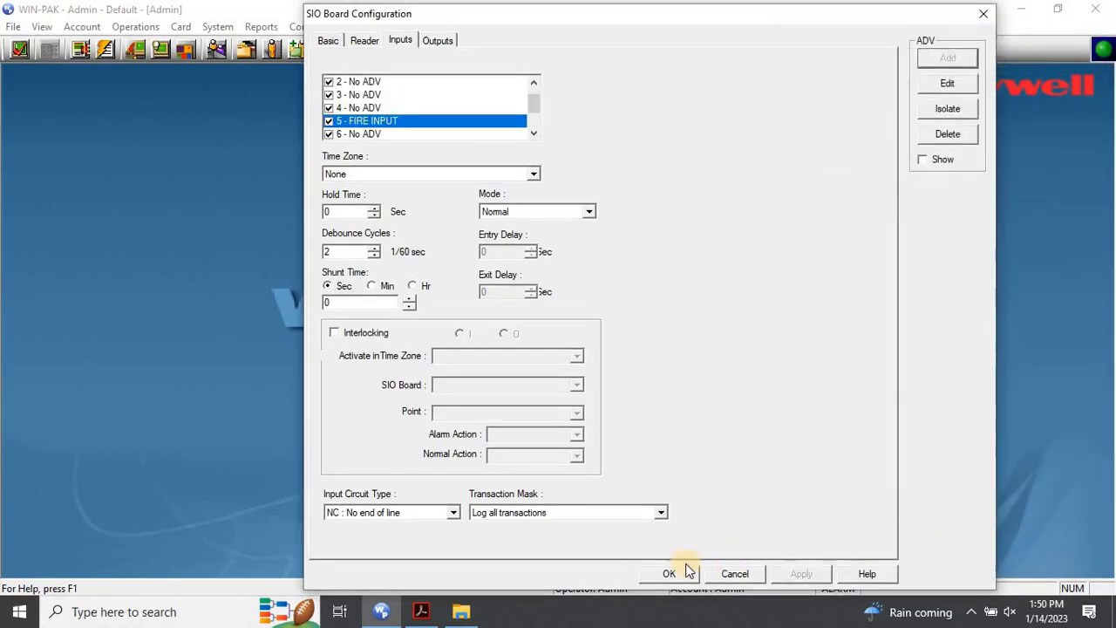
Set FIRE INPUT's circuit type to NO : No end of line, save, and view alarms.
left_click(449, 516)
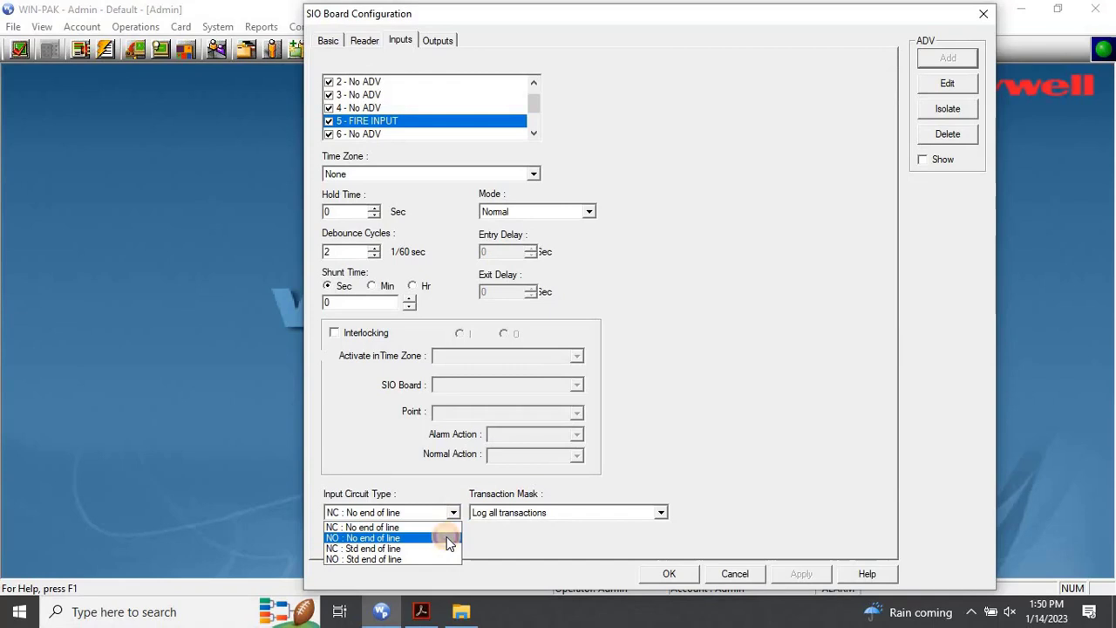
left_click(449, 541)
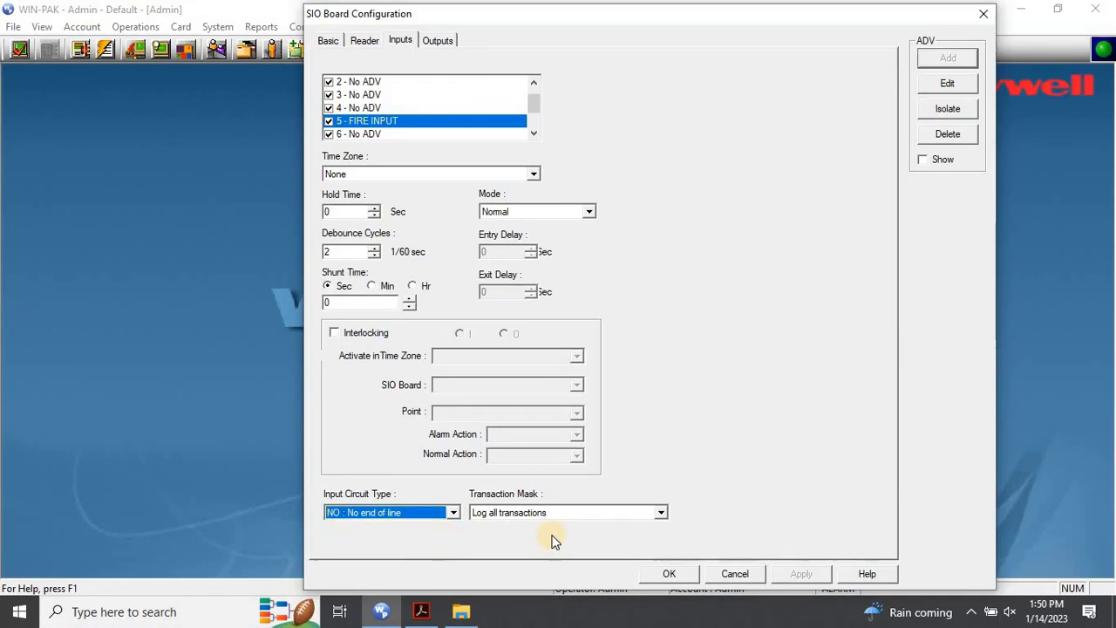
left_click(670, 573)
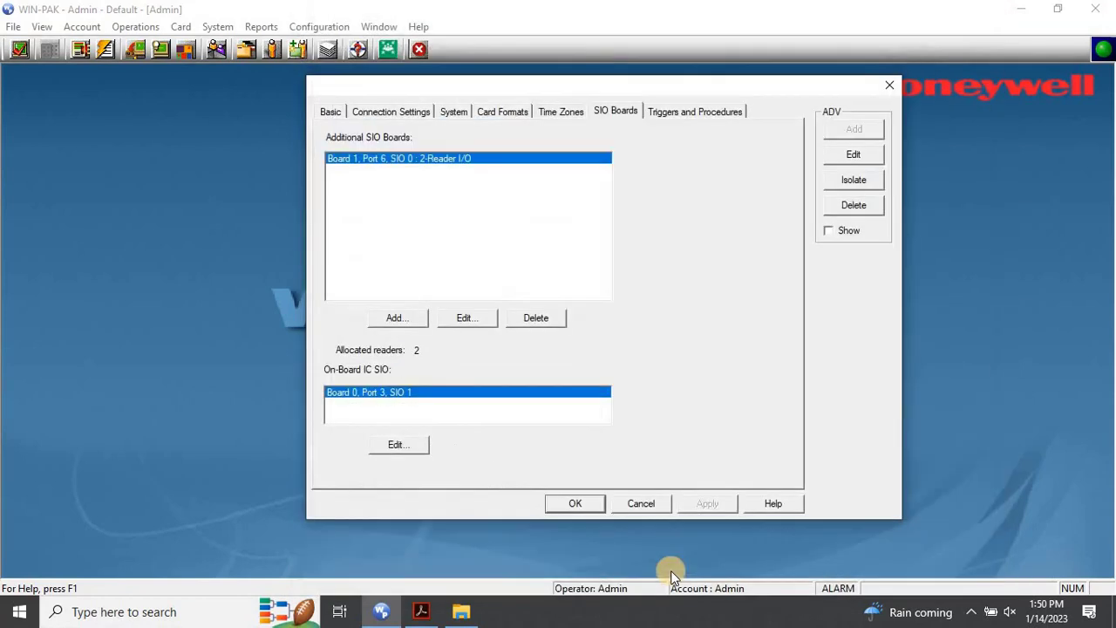
left_click(571, 500)
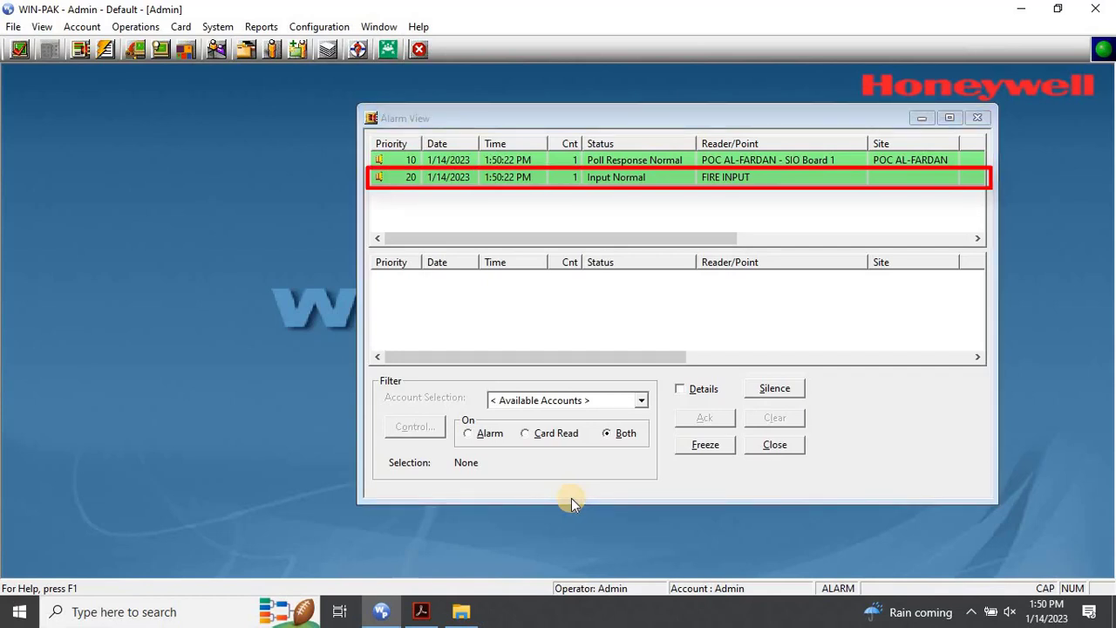
left_click(636, 492)
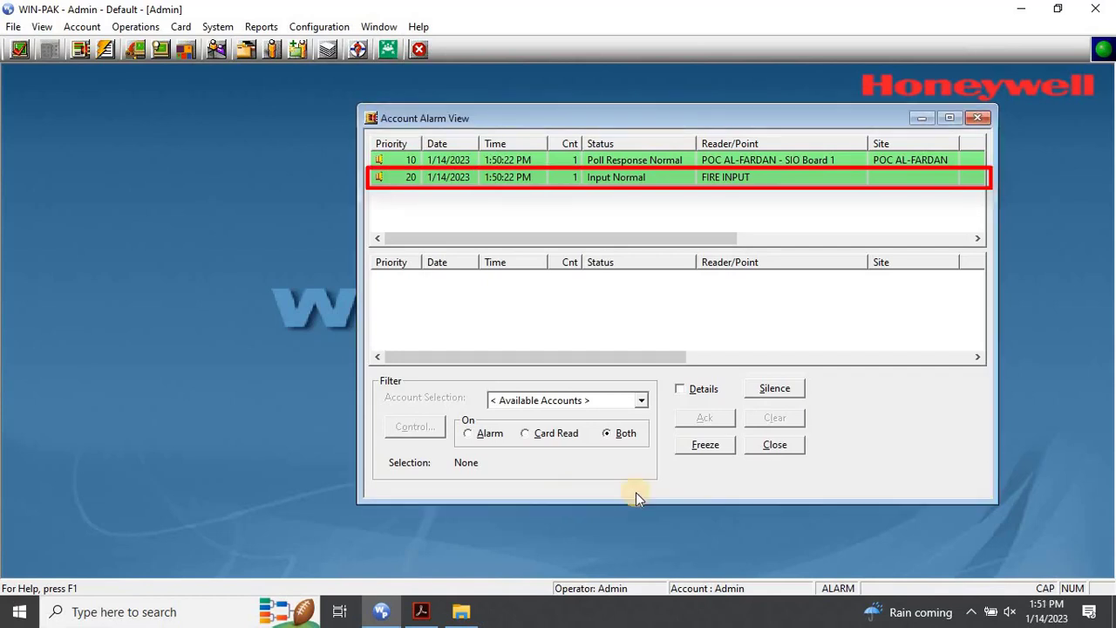
Add a command file named FIRE INPUT, described 'WHEN FIRE IS ACTIVATED DOORE OPEN'.
left_click(312, 27)
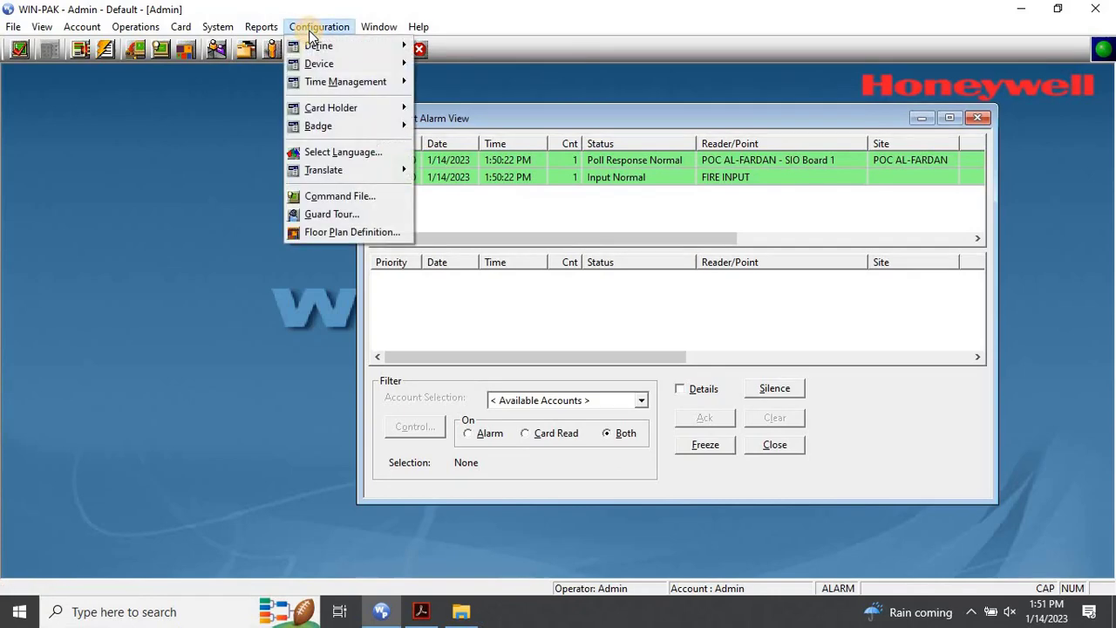
left_click(384, 199)
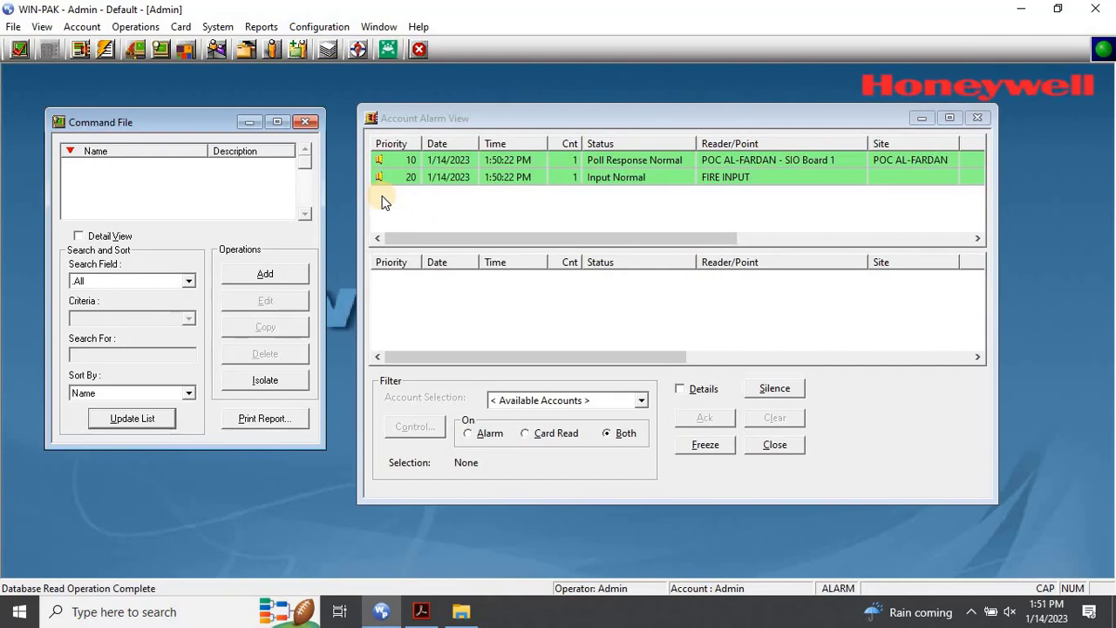
left_click(291, 280)
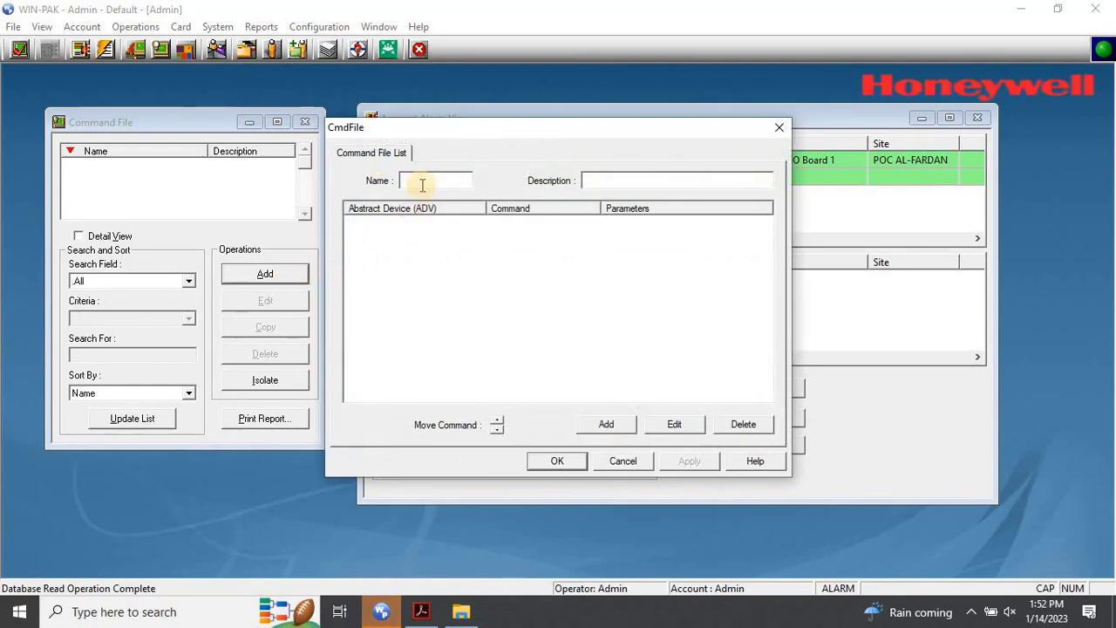
left_click(422, 184)
type("FlRW")
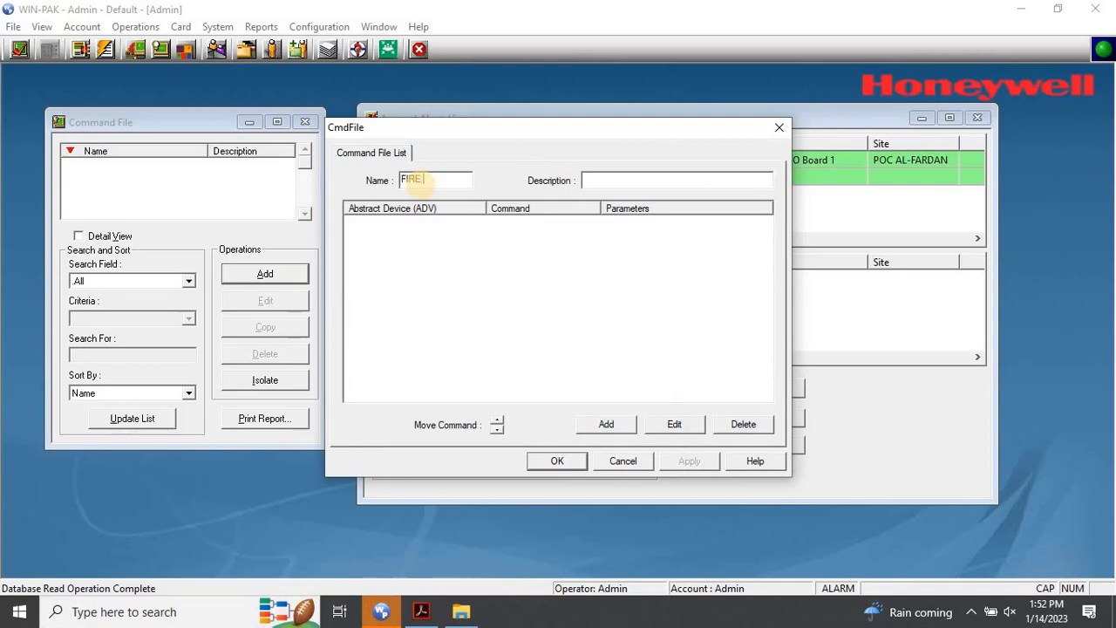
type(" INPUT")
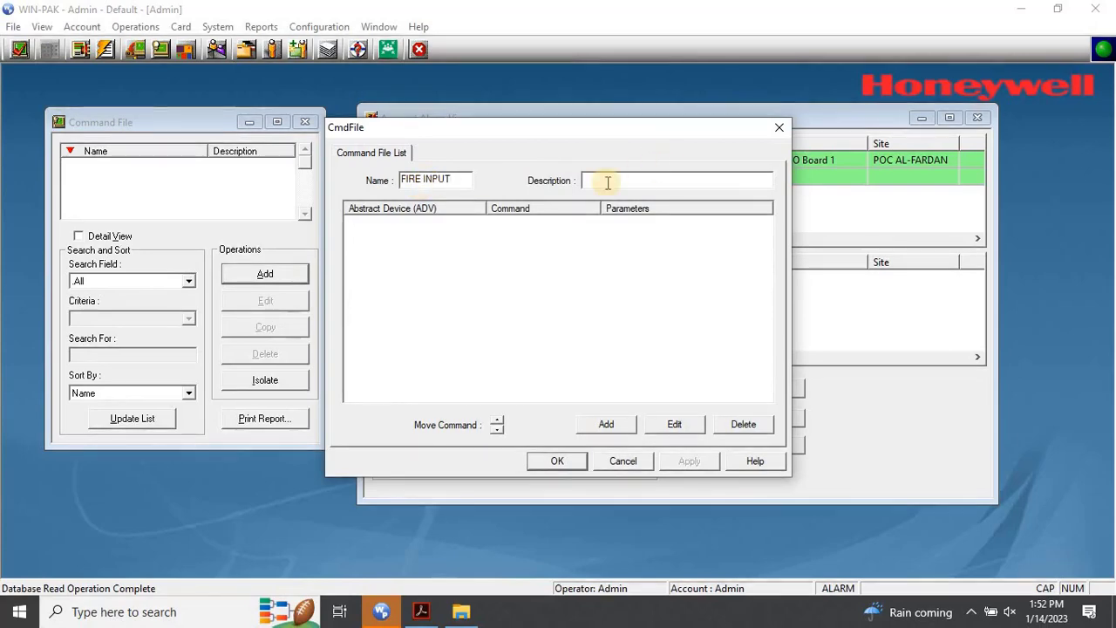
type("WHEN FIRE IS A")
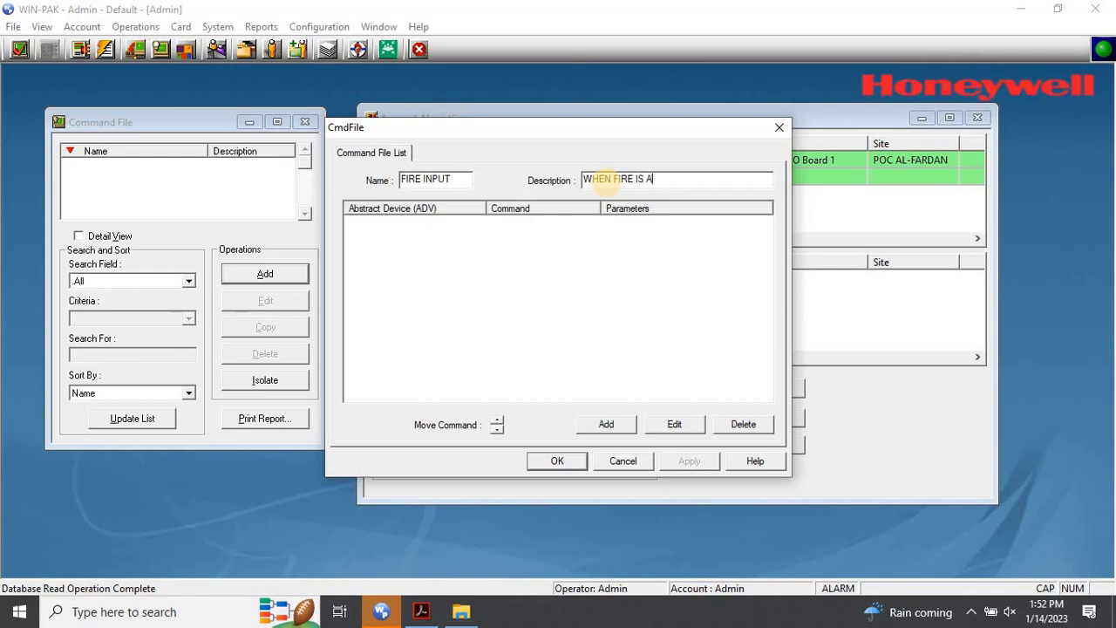
type("CTIVATED DOORE OPEN")
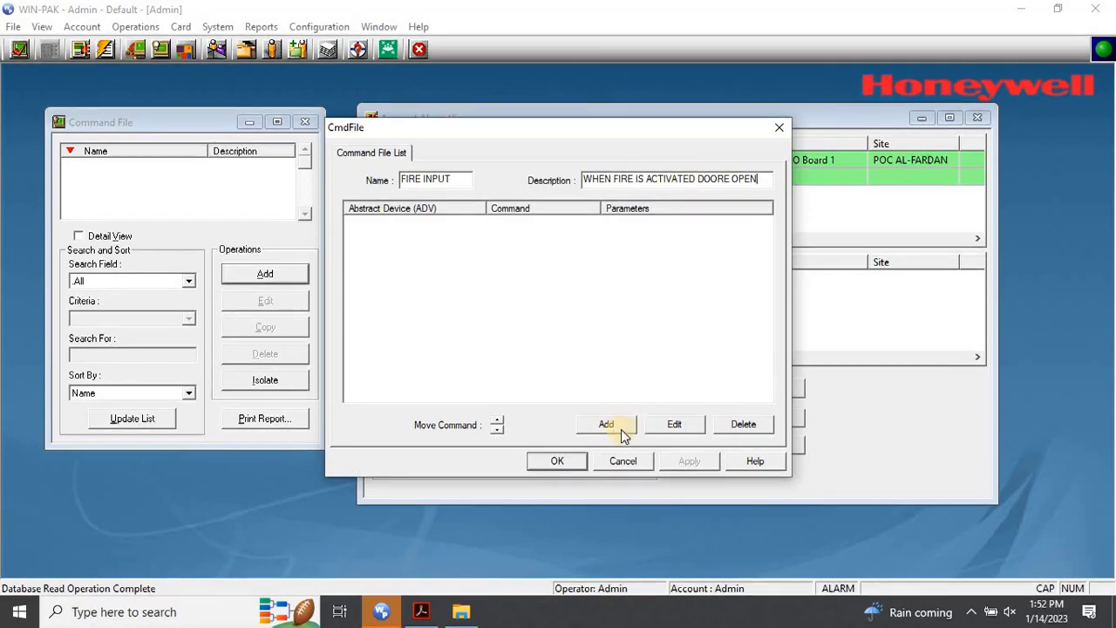
Define an Entrance command for Reader 1: Door Mode set to Unlock (unlimited access).
left_click(610, 426)
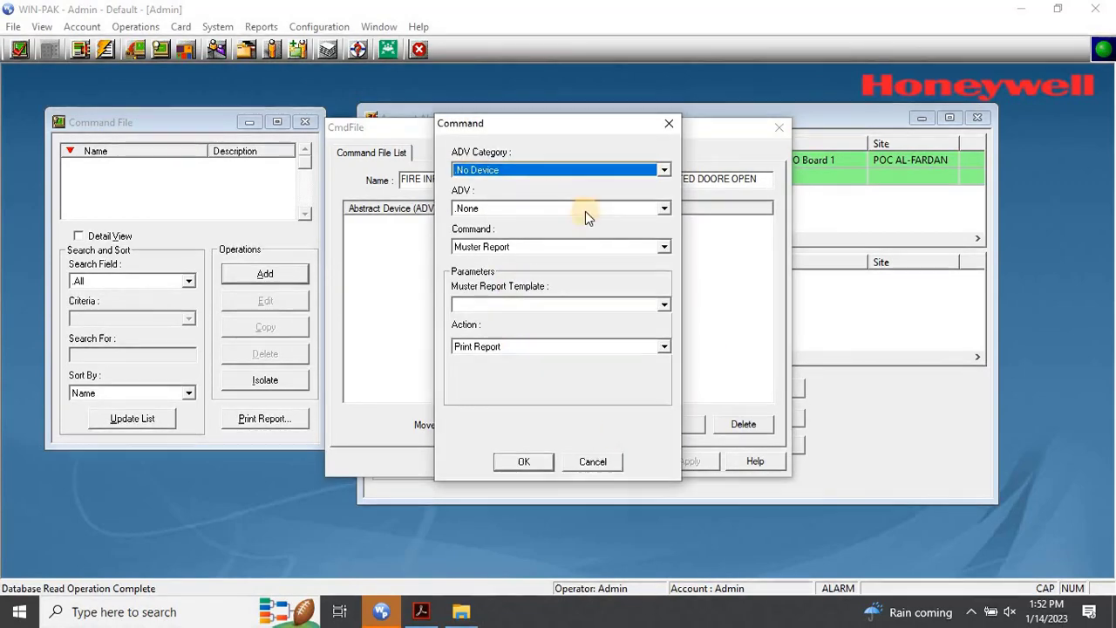
left_click(665, 170)
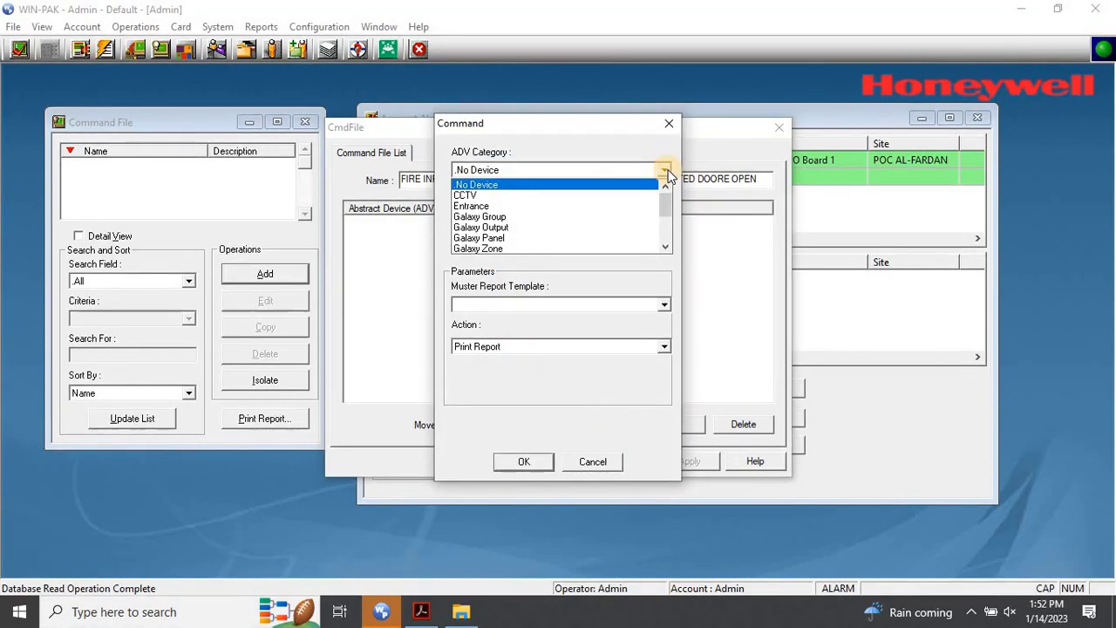
scroll(581, 209, "down", 2)
scroll(580, 210, "up", 2)
left_click(583, 207)
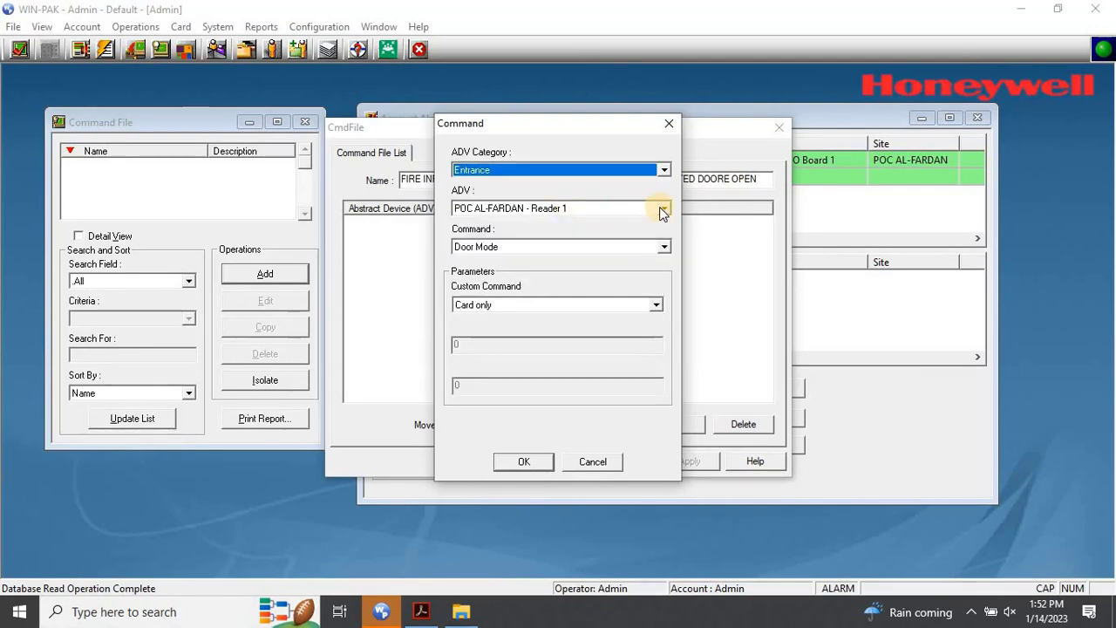
left_click(667, 249)
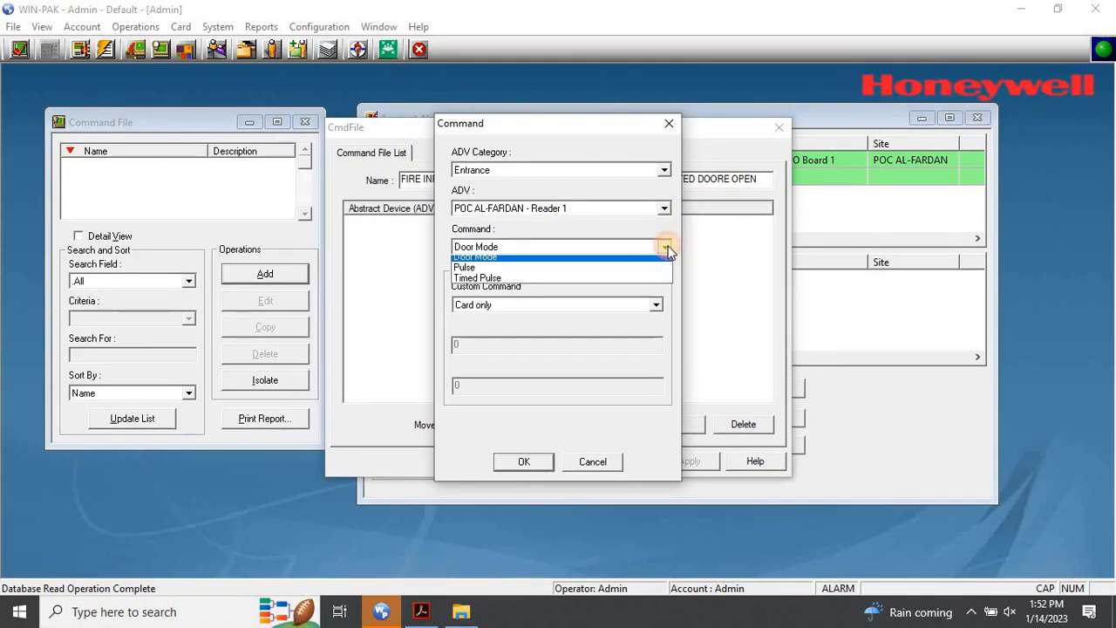
left_click(665, 249)
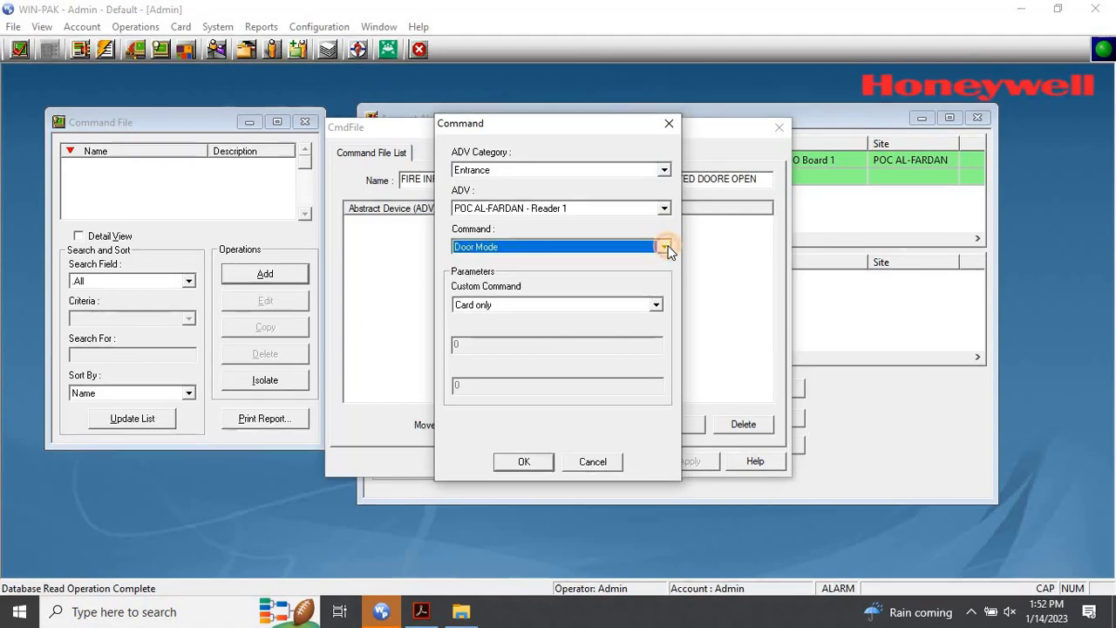
left_click(655, 304)
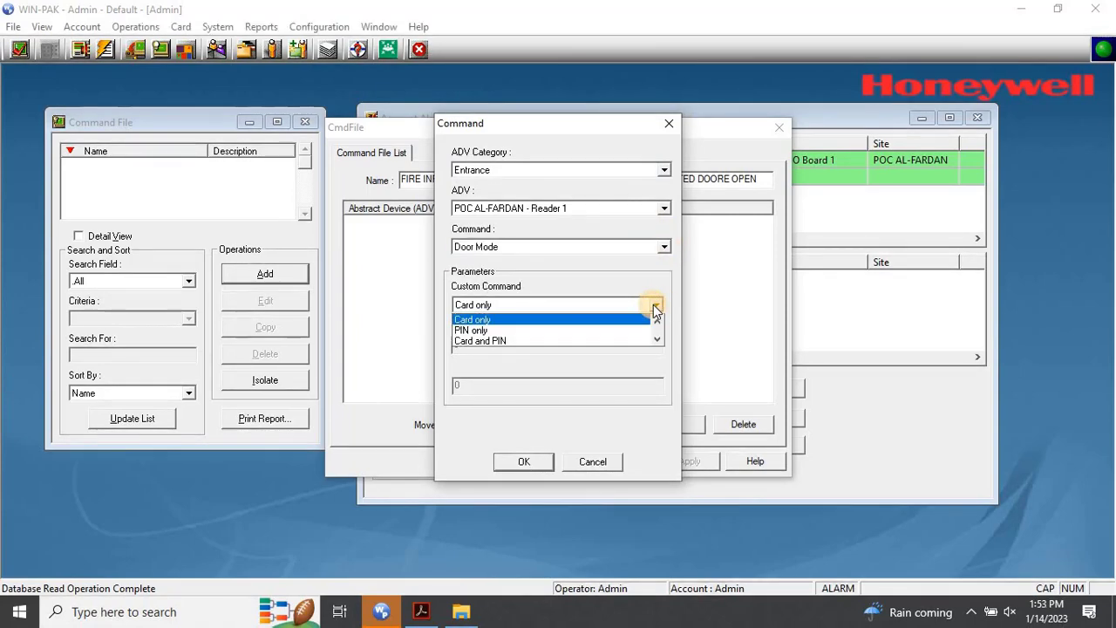
key("Down")
key("Down")
key("Down")
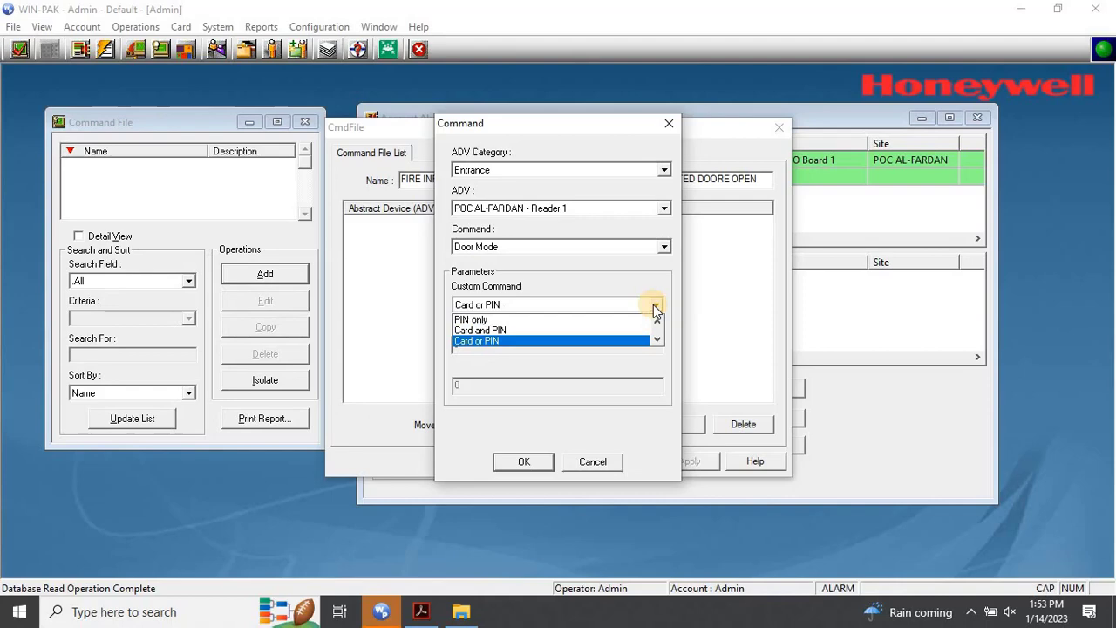
key("Up")
key("Up")
key("Up")
key("Up")
key("Up")
key("Up")
key("Up")
left_click(656, 307)
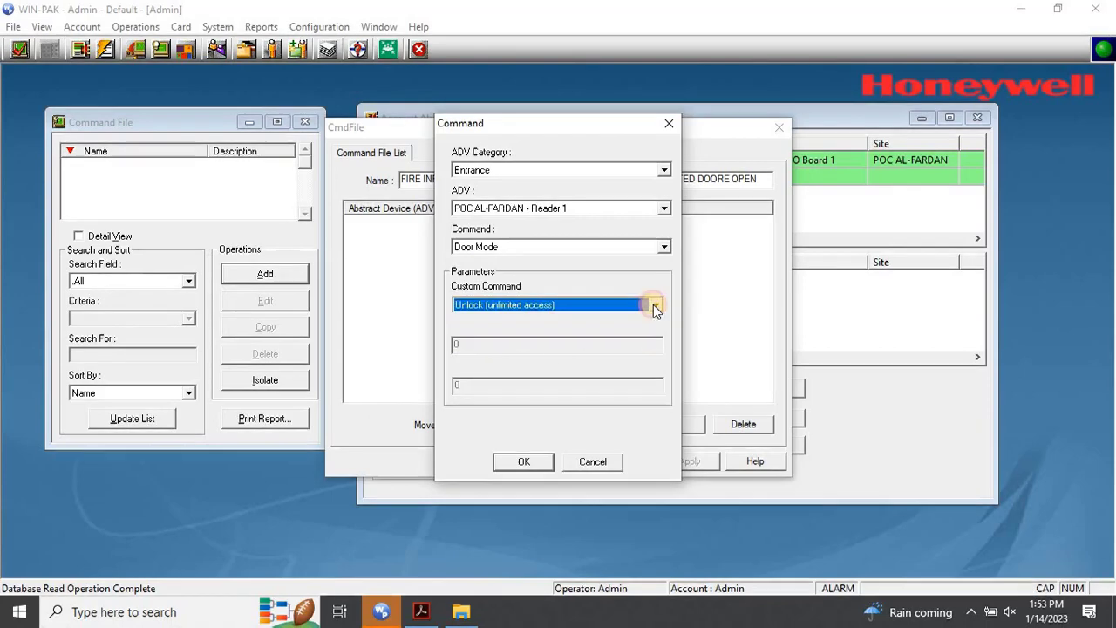
Add the door-unlock command and save the FIRE INPUT ACTIVATE command file.
left_click(522, 462)
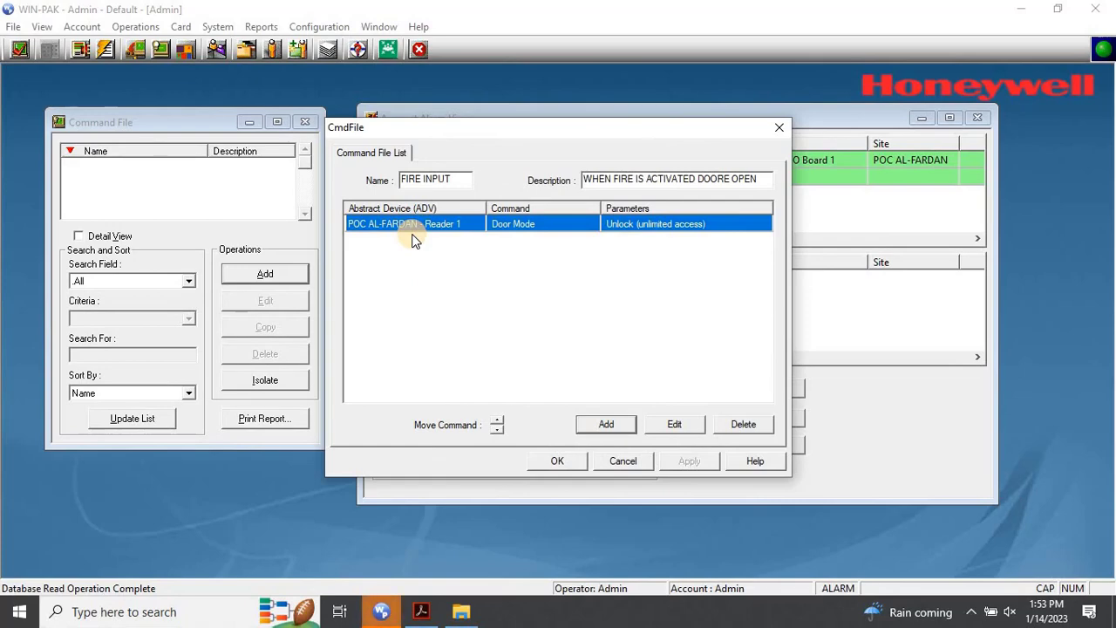
left_click(628, 430)
left_click(562, 460)
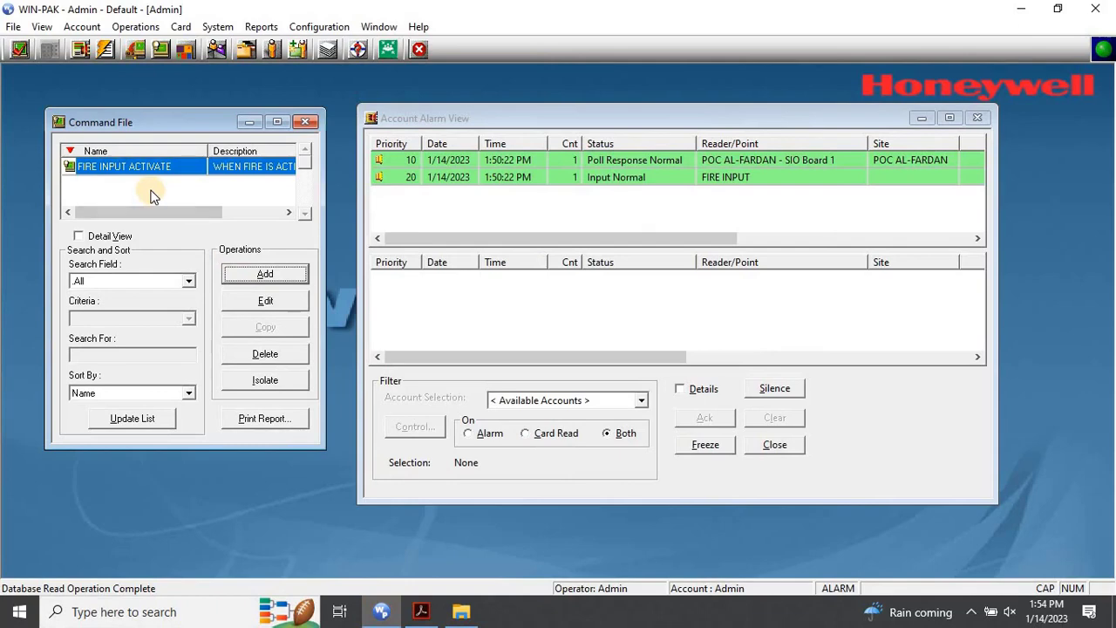
Add a command file named 'FIRE INPUT DE-ACTIVATED', described 'WHEN THE FIRE IS DE-ACTIVATED DOOR CLOSE'.
left_click(304, 273)
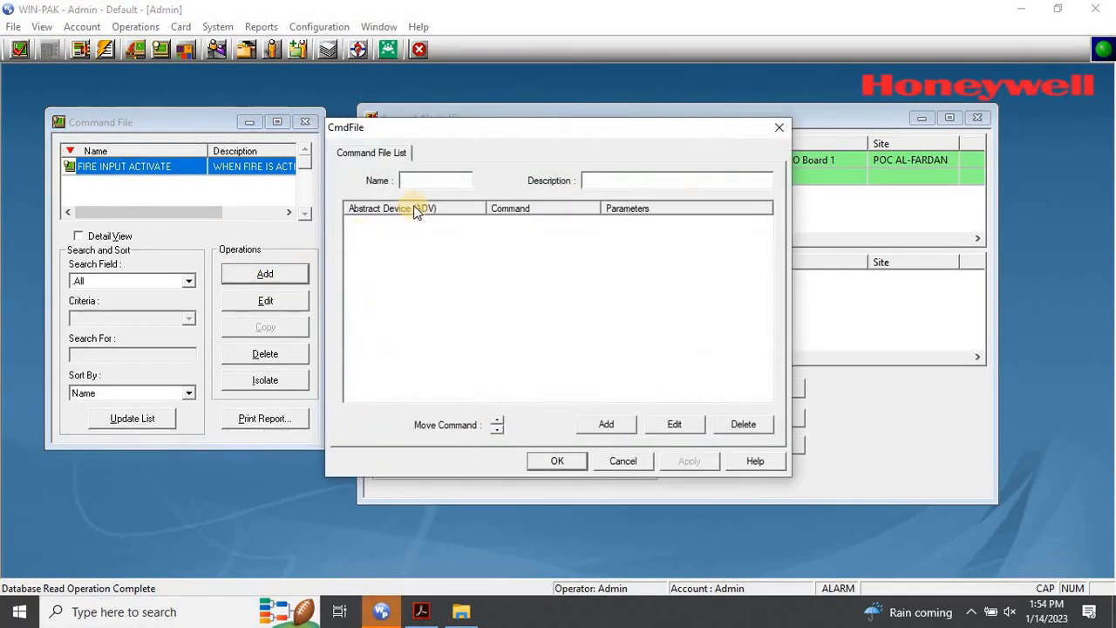
type("FIRE INPUT DE")
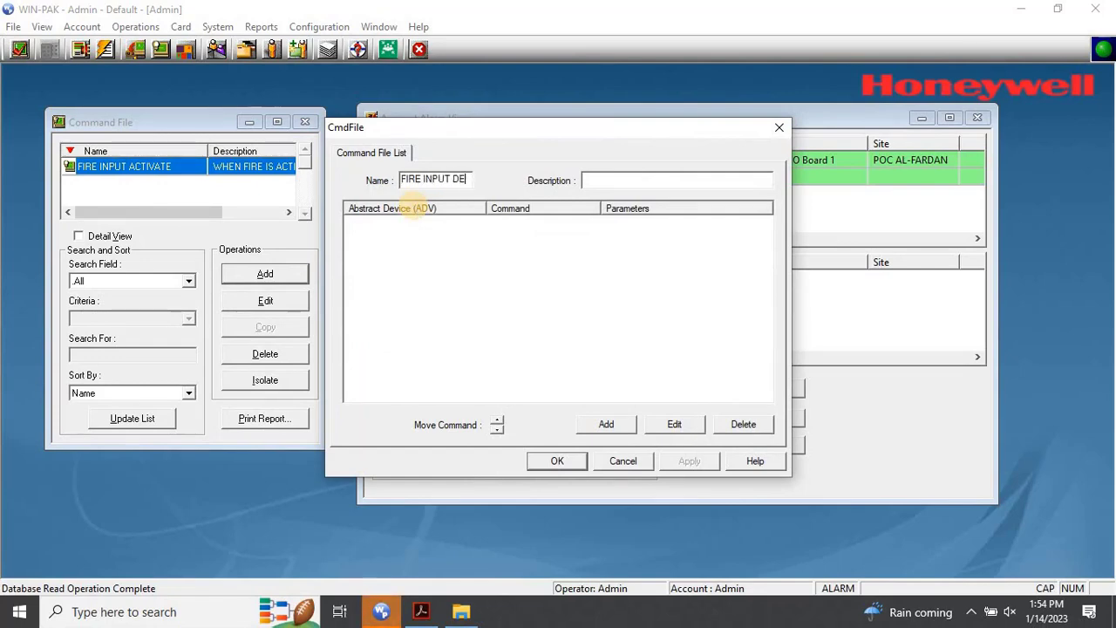
type("-ACTIVATED")
left_click(605, 180)
type("WHEN TG=H")
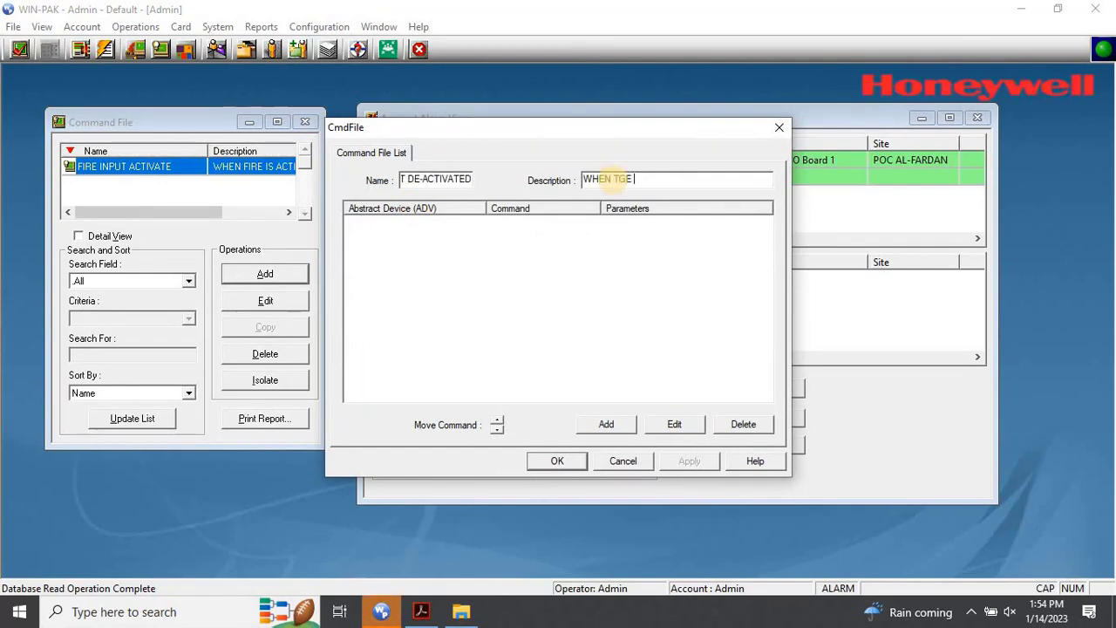
key("BackSpace")
key("BackSpace")
key("BackSpace")
type("HE FIRE IS DE-ACTIVATED")
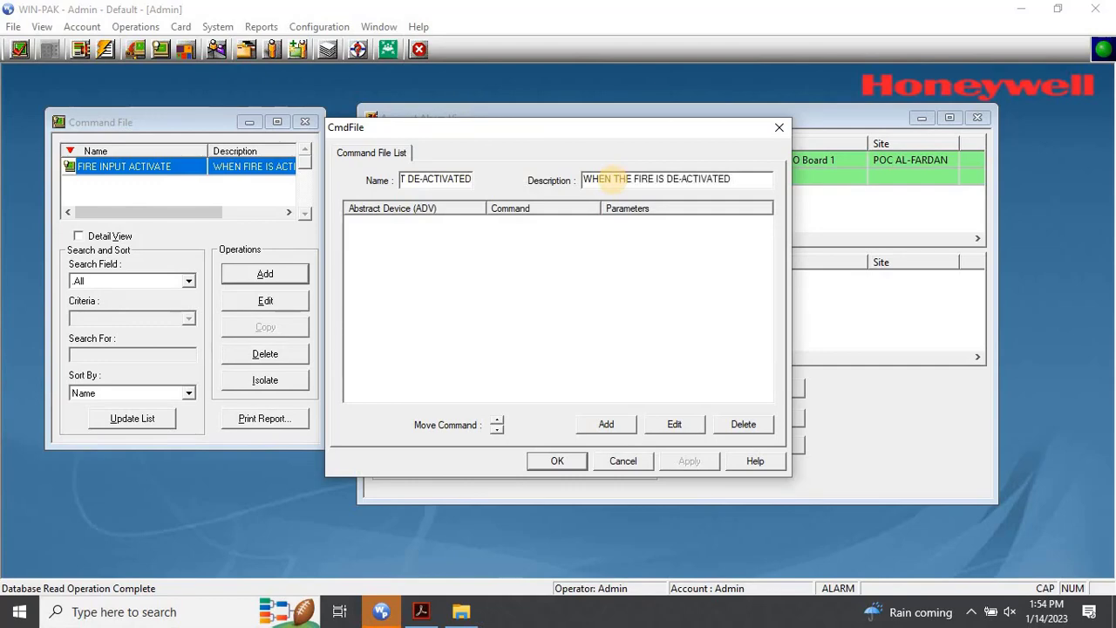
type(" DOOR CLOSE")
Add an Entrance / Reader 1 Door Mode Locked (no access, Egress active) command and save.
left_click(614, 428)
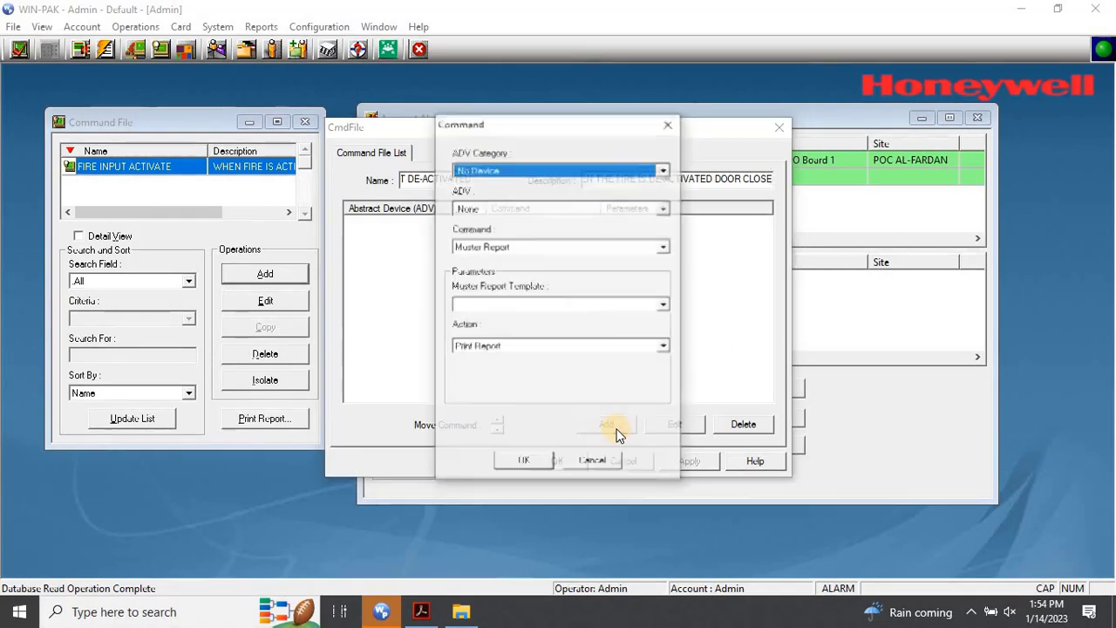
left_click(663, 170)
left_click(543, 208)
key("Tab")
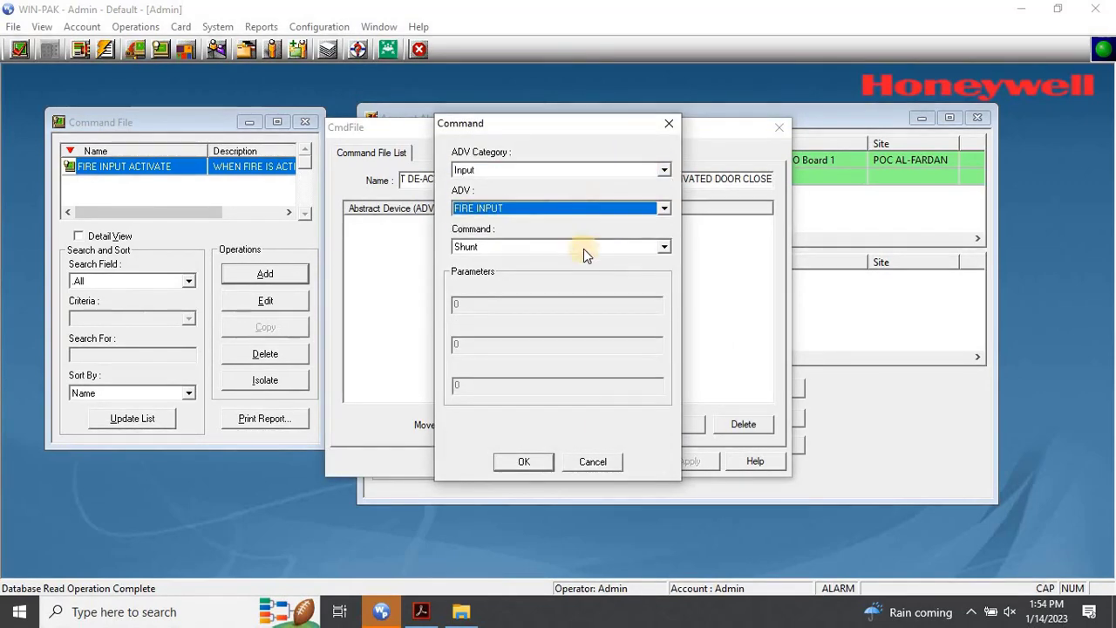
left_click(593, 171)
left_click(531, 193)
left_click(628, 247)
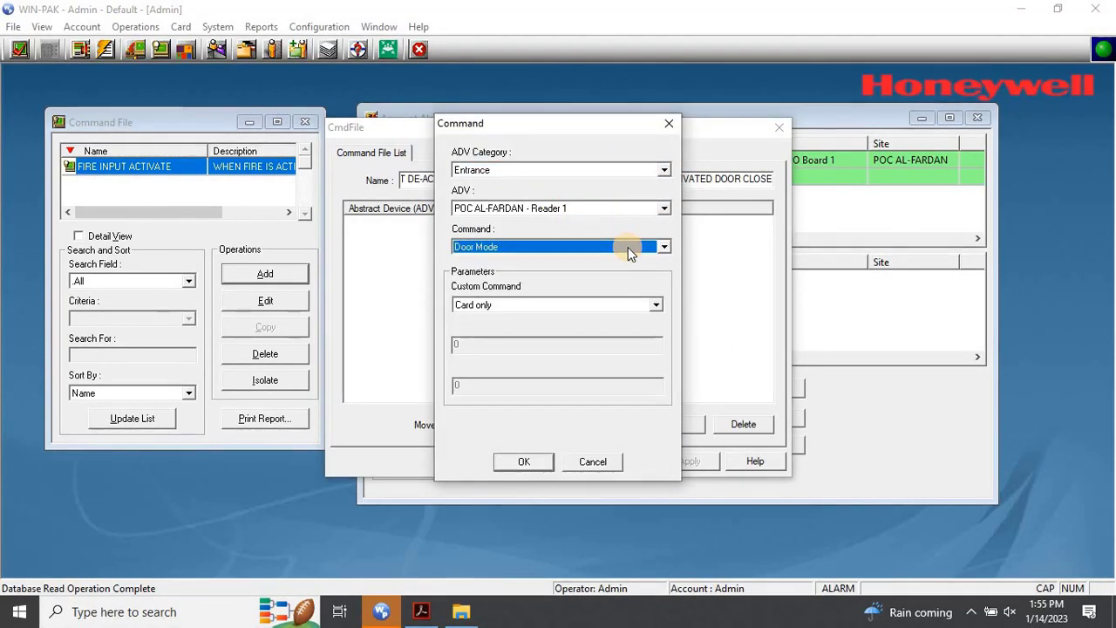
left_click(657, 305)
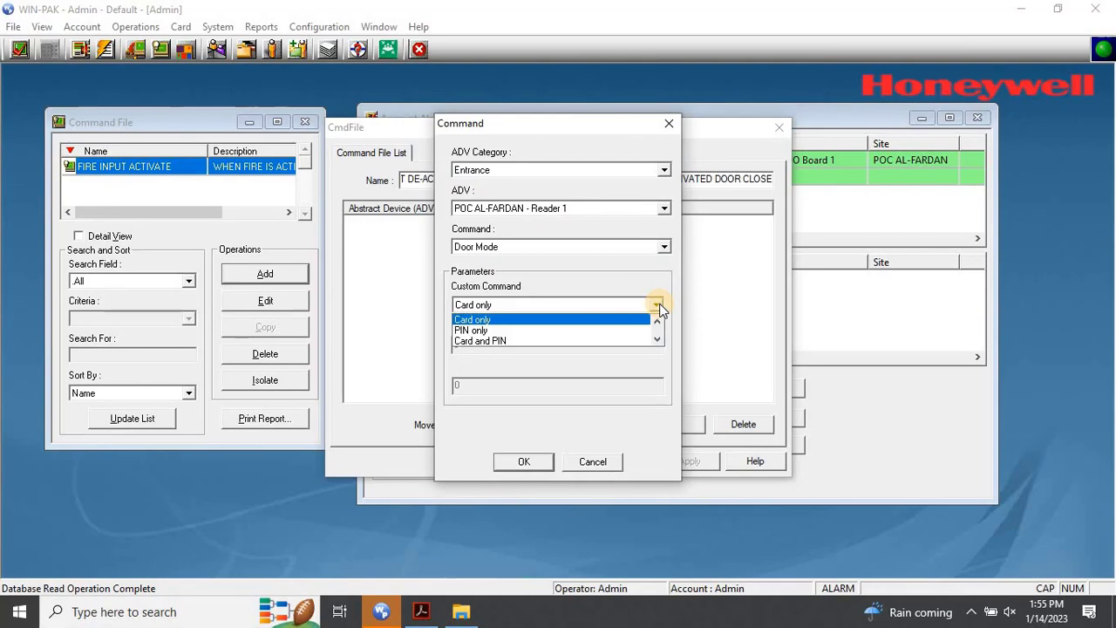
key("Up")
key("Up")
key("Up")
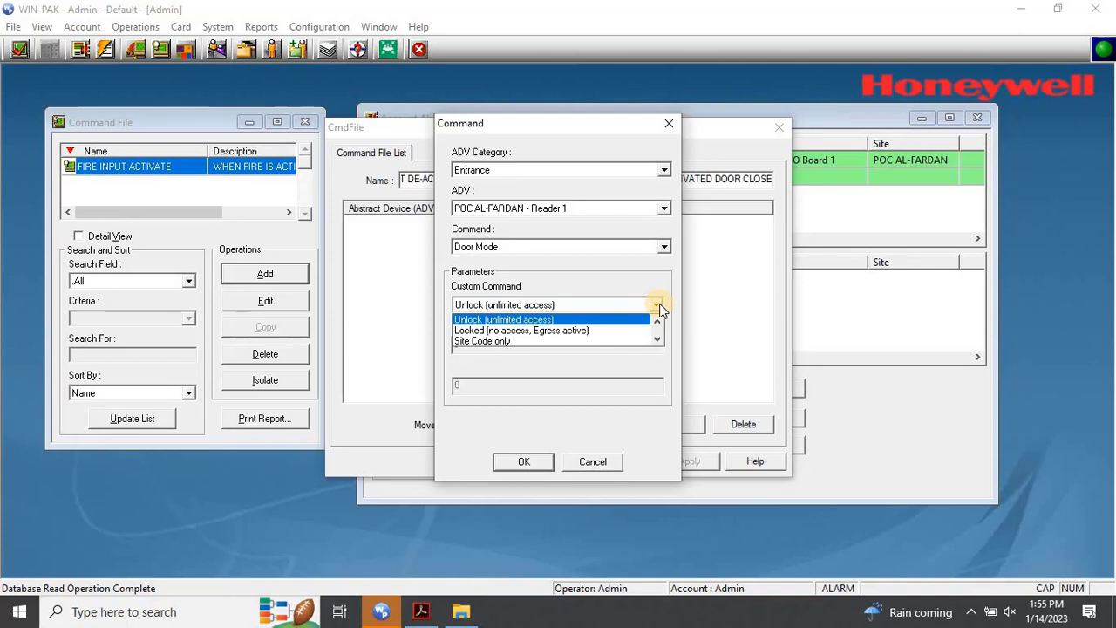
key("Down")
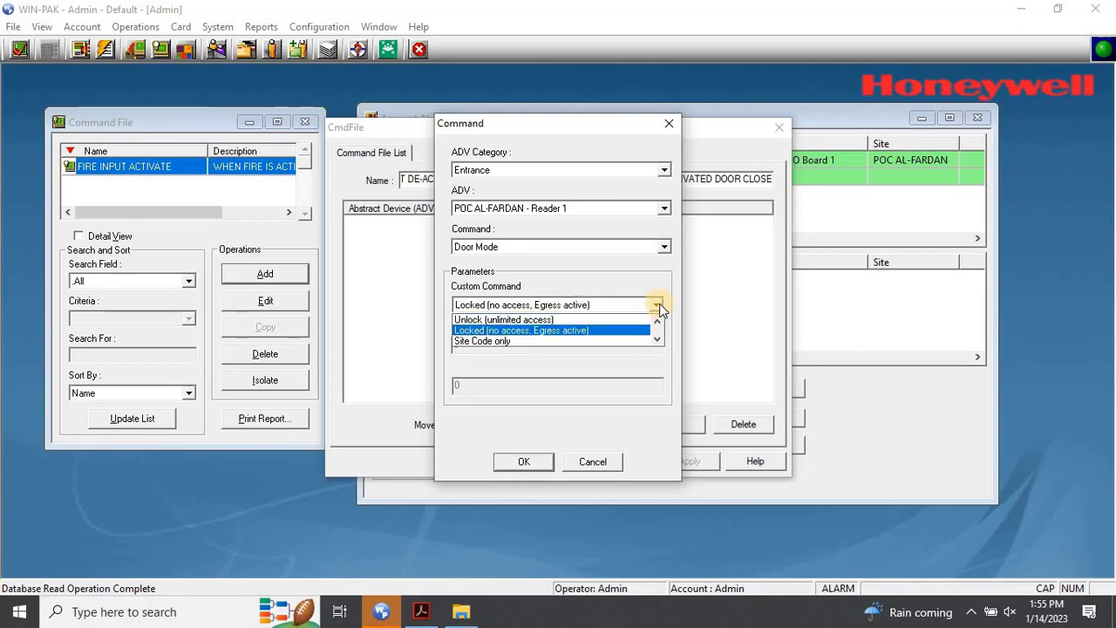
left_click(659, 305)
left_click(539, 463)
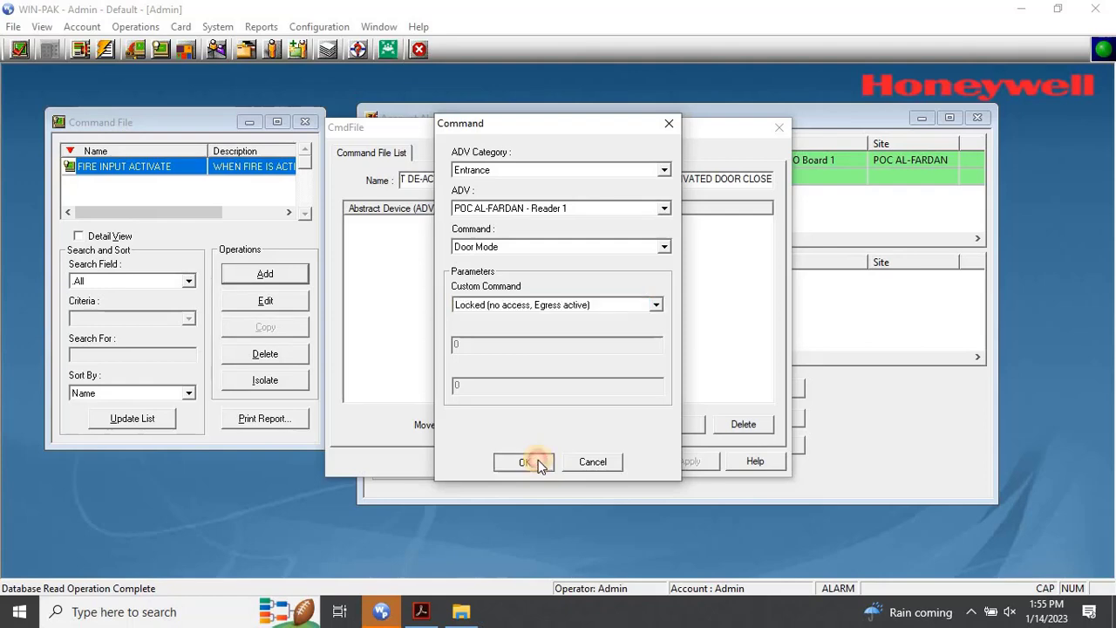
left_click(570, 460)
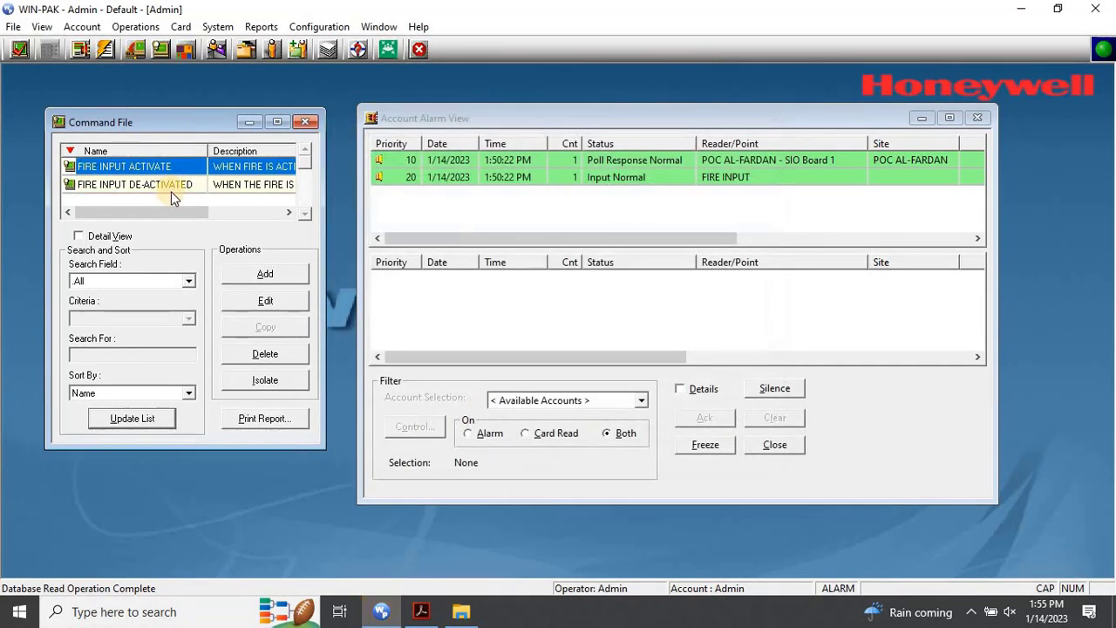
Reopen POC AL-FARDAN's SIO Board 1 inputs and select input 5 - FIRE INPUT.
left_click(319, 28)
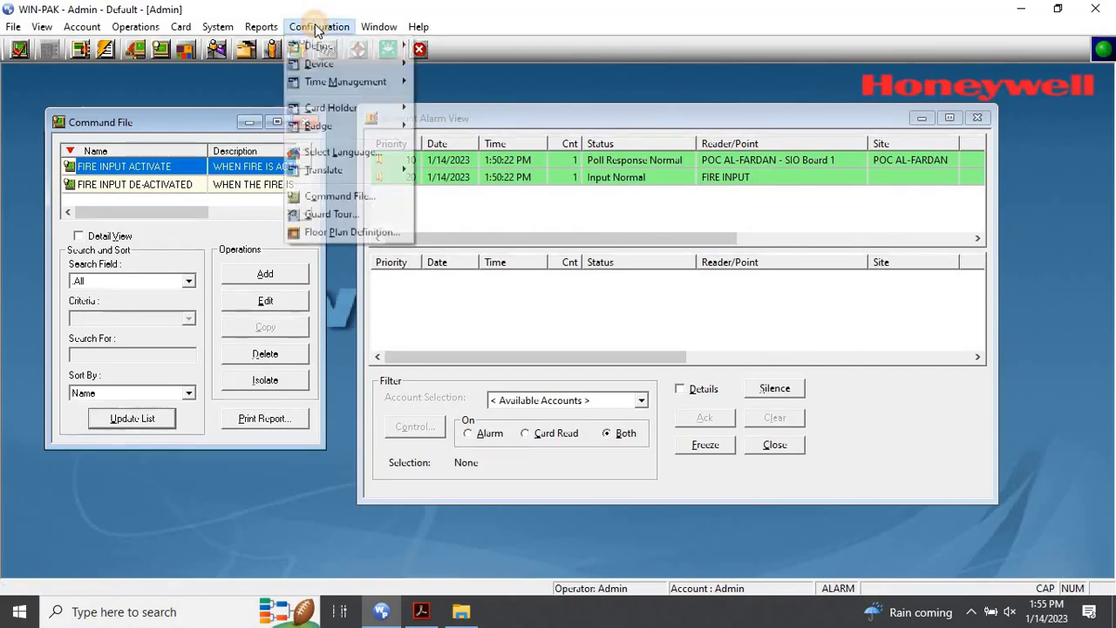
mouse_move(319, 64)
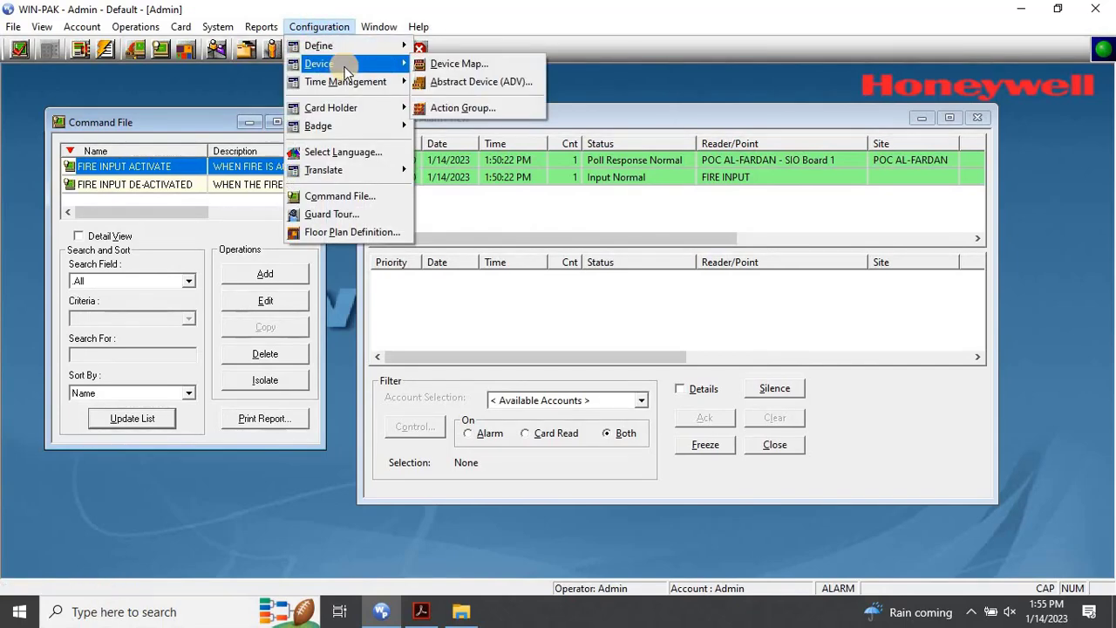
left_click(470, 62)
right_click(563, 172)
left_click(576, 184)
left_click(616, 111)
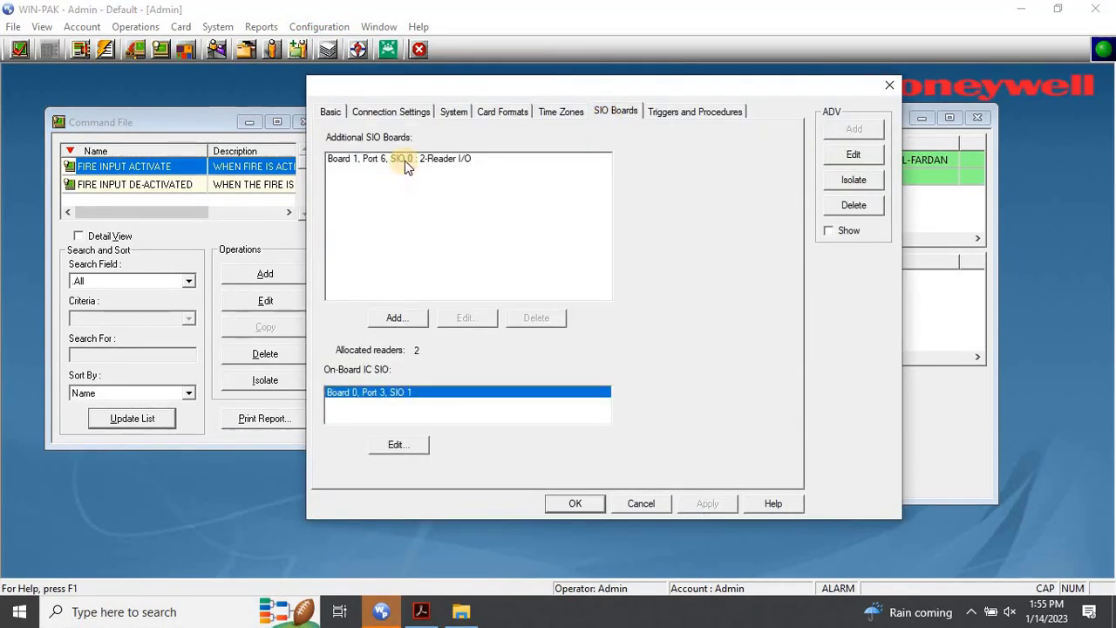
left_click(486, 161)
double_click(486, 161)
left_click(400, 41)
left_click(375, 131)
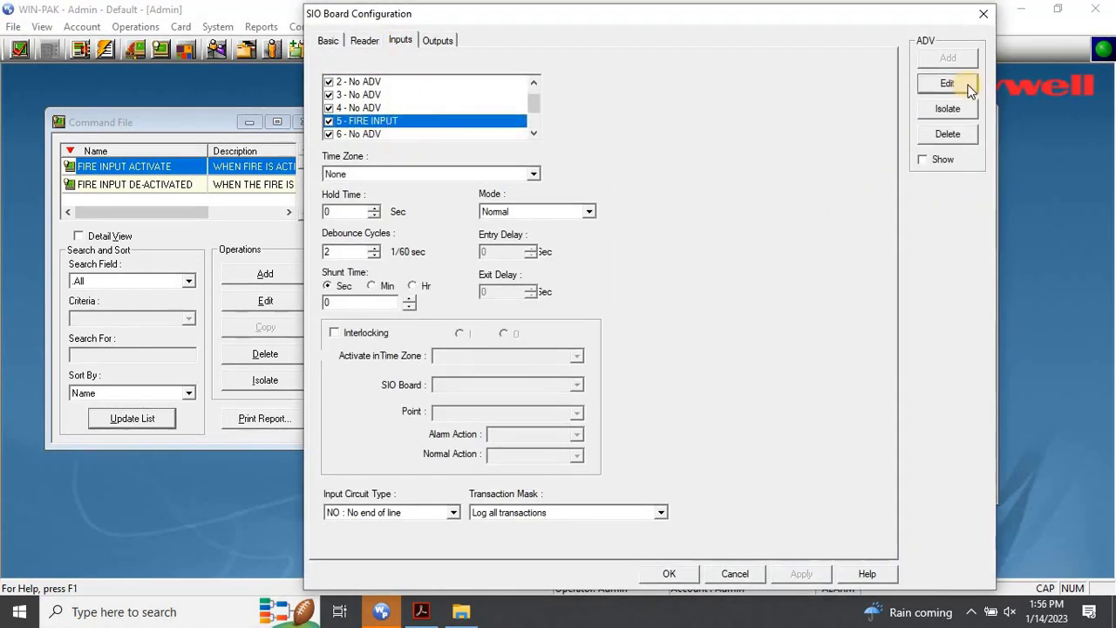
Give FIRE INPUT a Custom action group with Input Active running FIRE INPUT ACTIVATE.
left_click(968, 87)
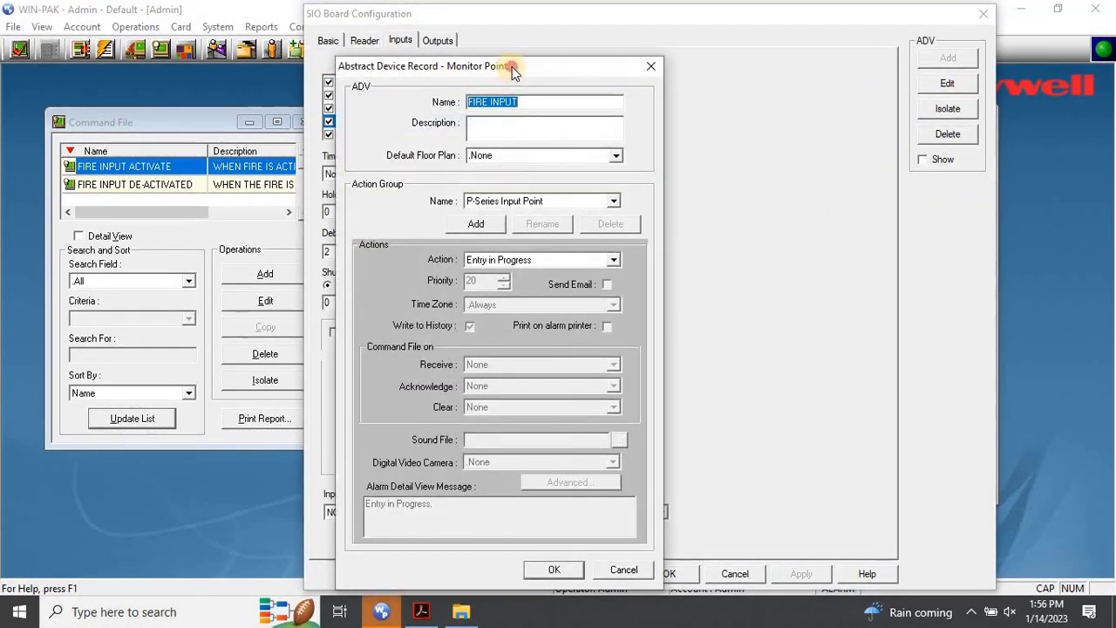
left_click_drag(512, 66, 592, 72)
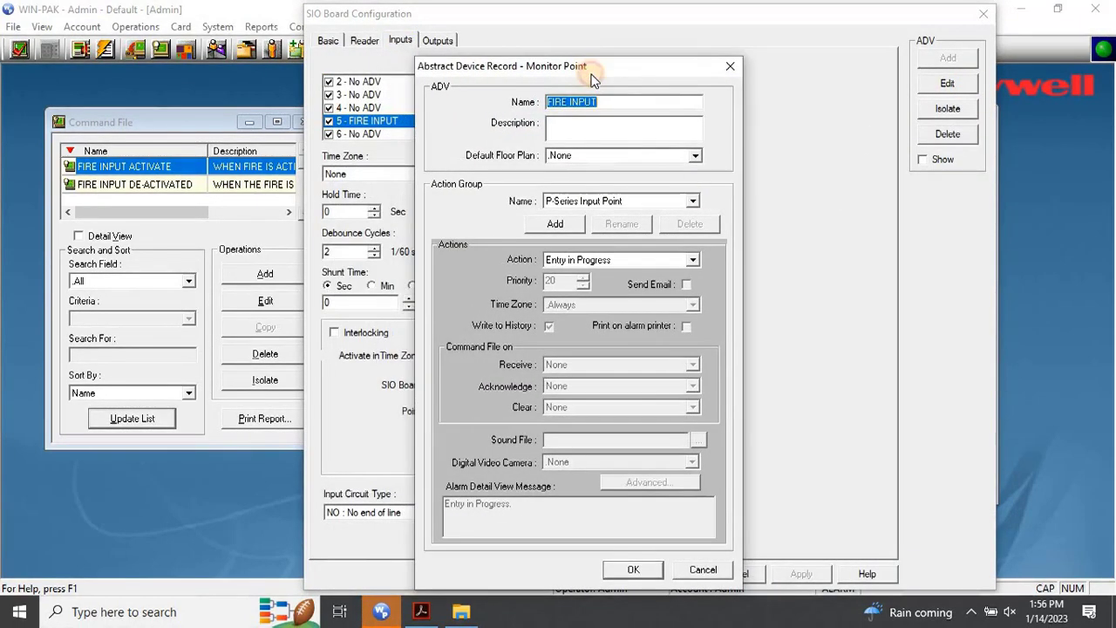
left_click(682, 202)
left_click(586, 214)
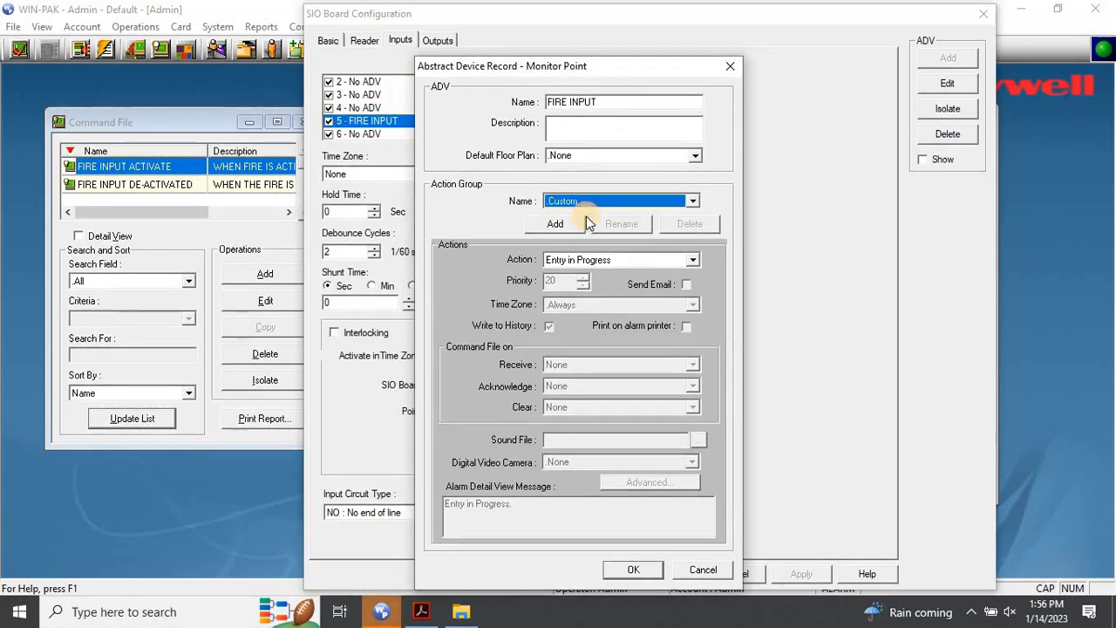
left_click(693, 261)
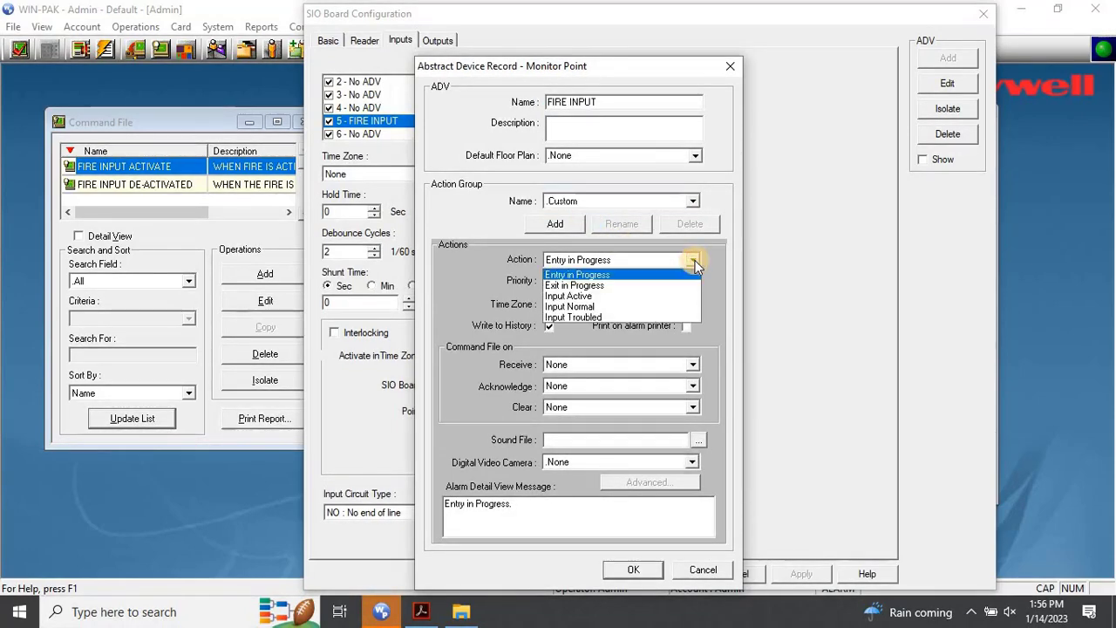
left_click(620, 297)
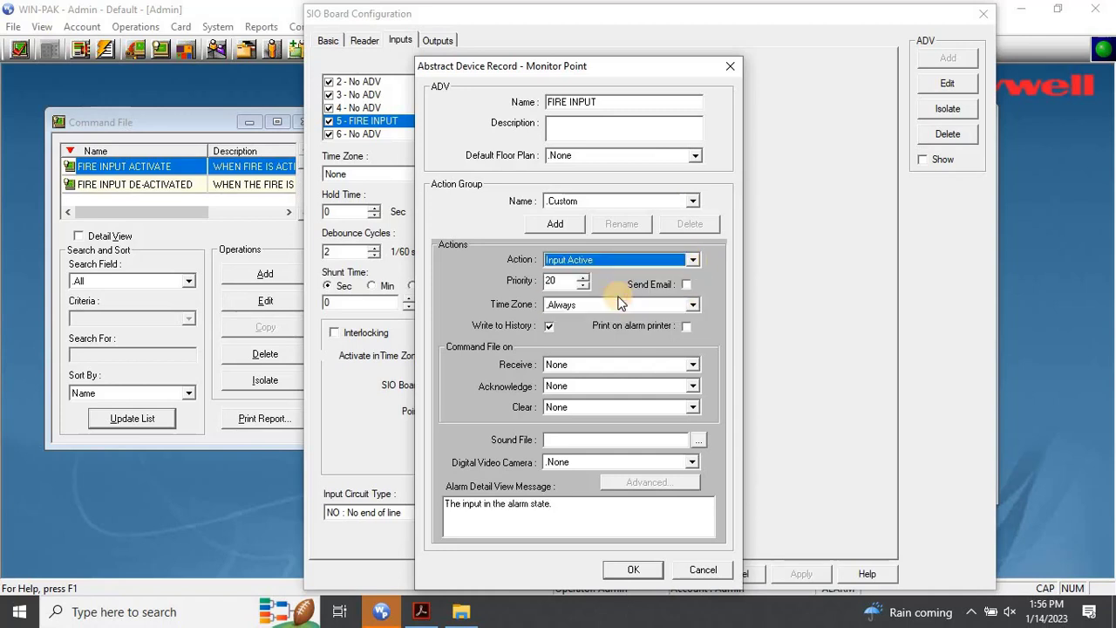
left_click(635, 363)
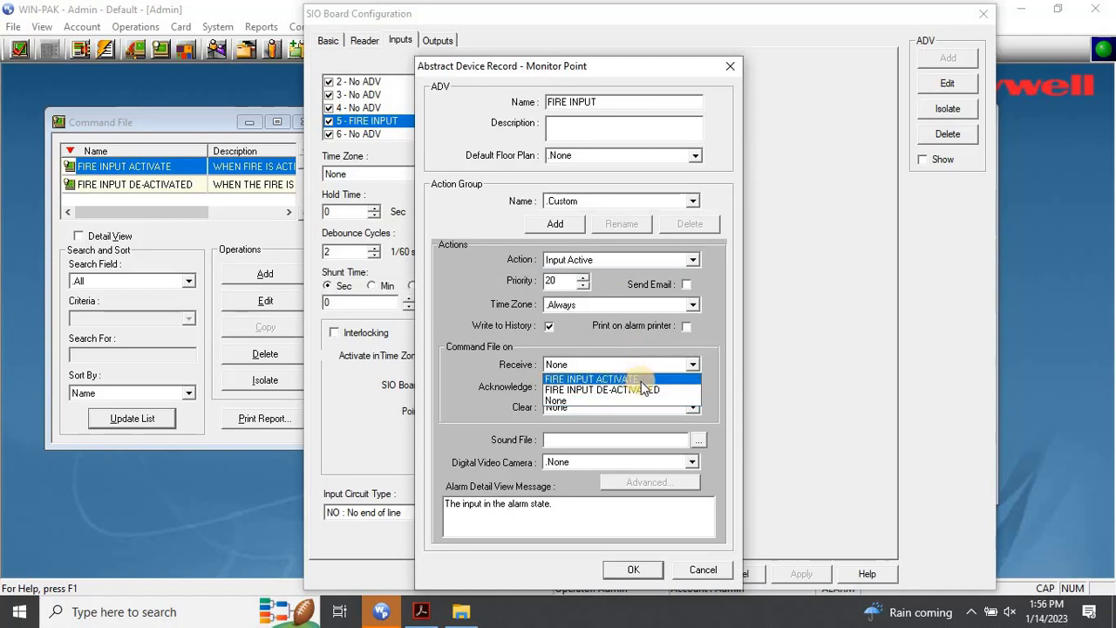
left_click(628, 380)
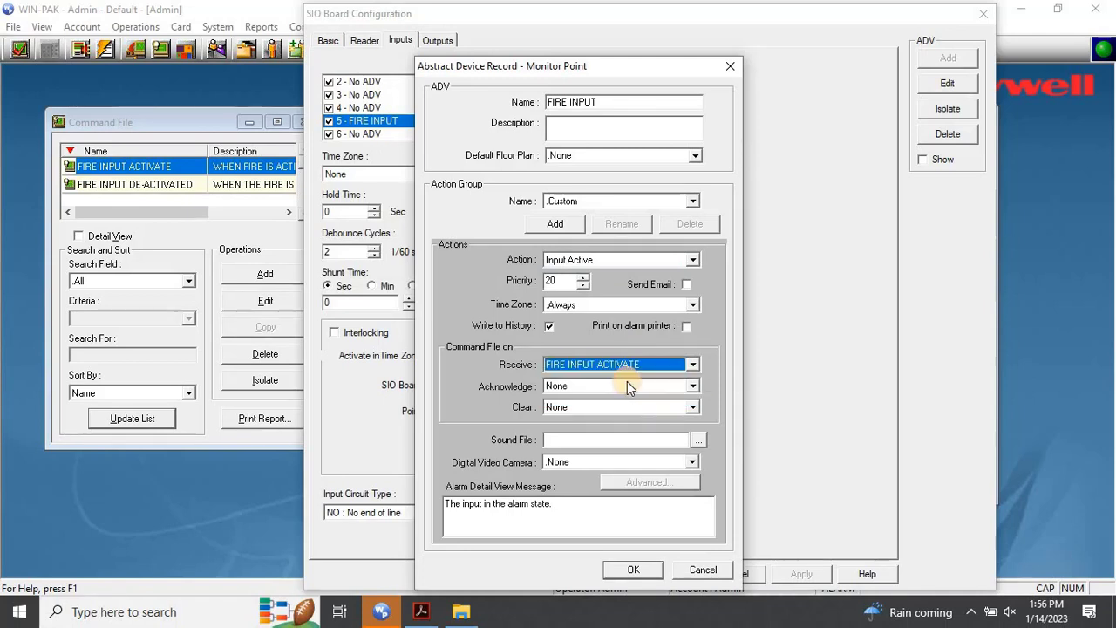
Make Input Normal run FIRE INPUT DE-ACTIVATED and save the device and board settings.
left_click(695, 260)
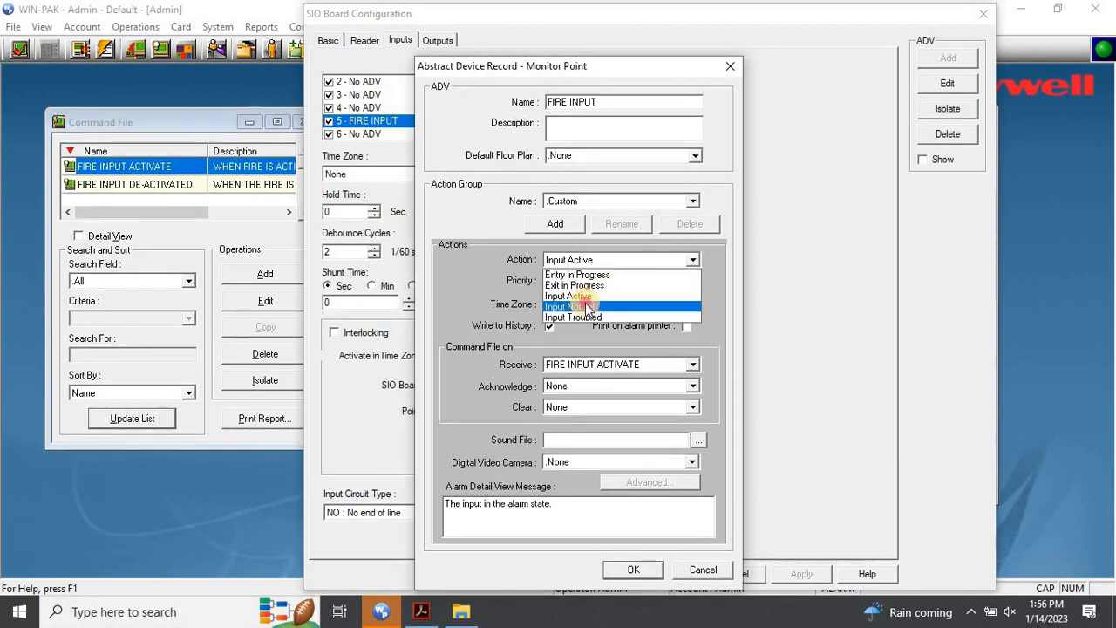
left_click(586, 305)
left_click(693, 365)
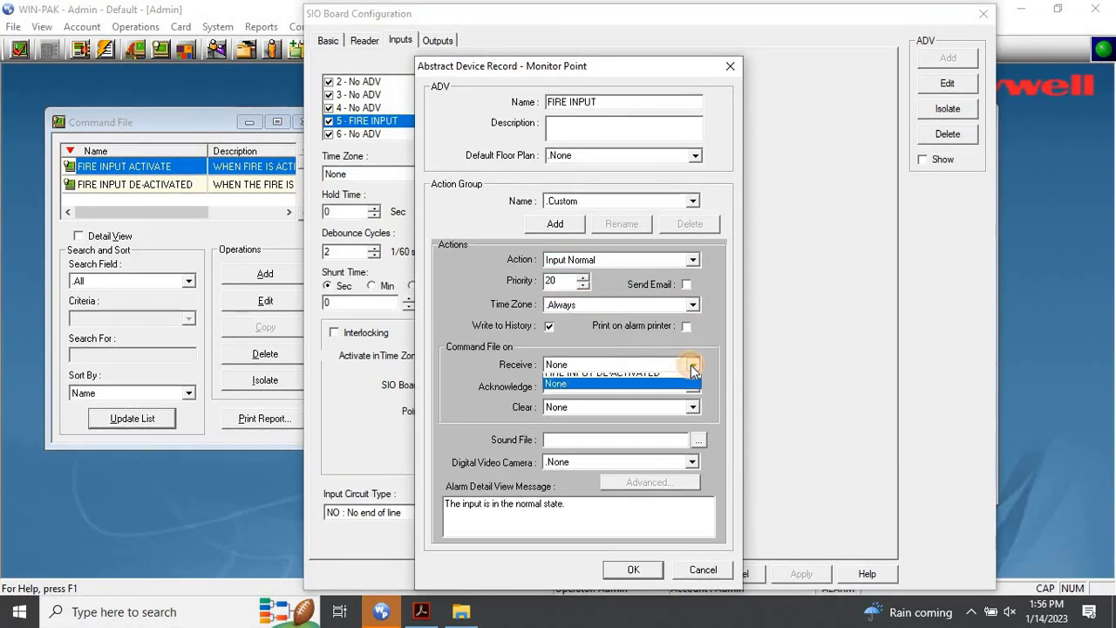
left_click(634, 390)
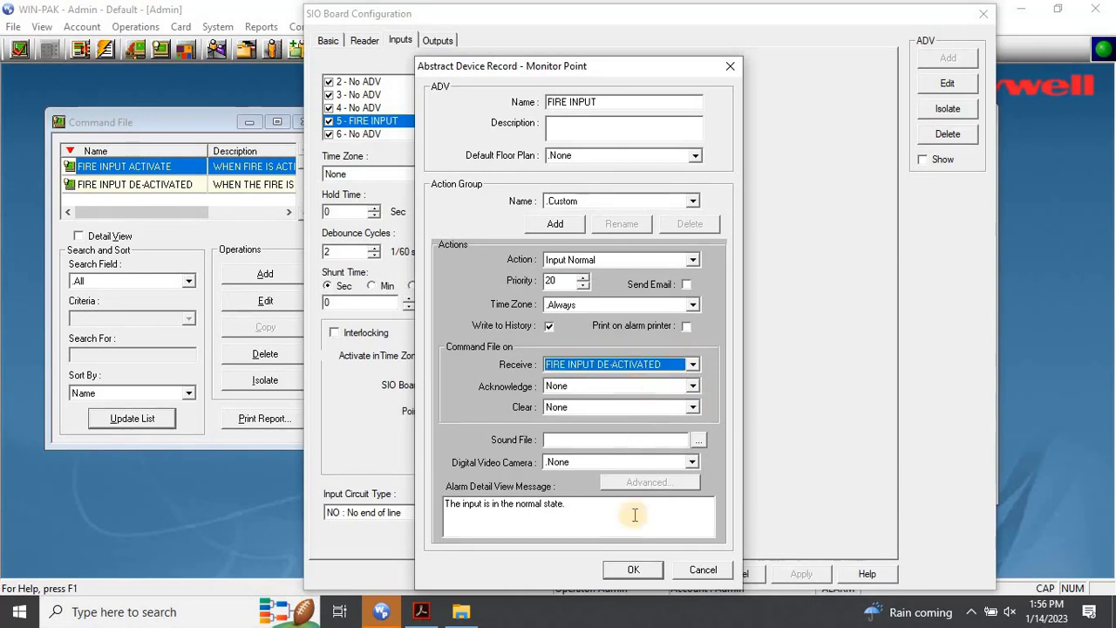
left_click(629, 567)
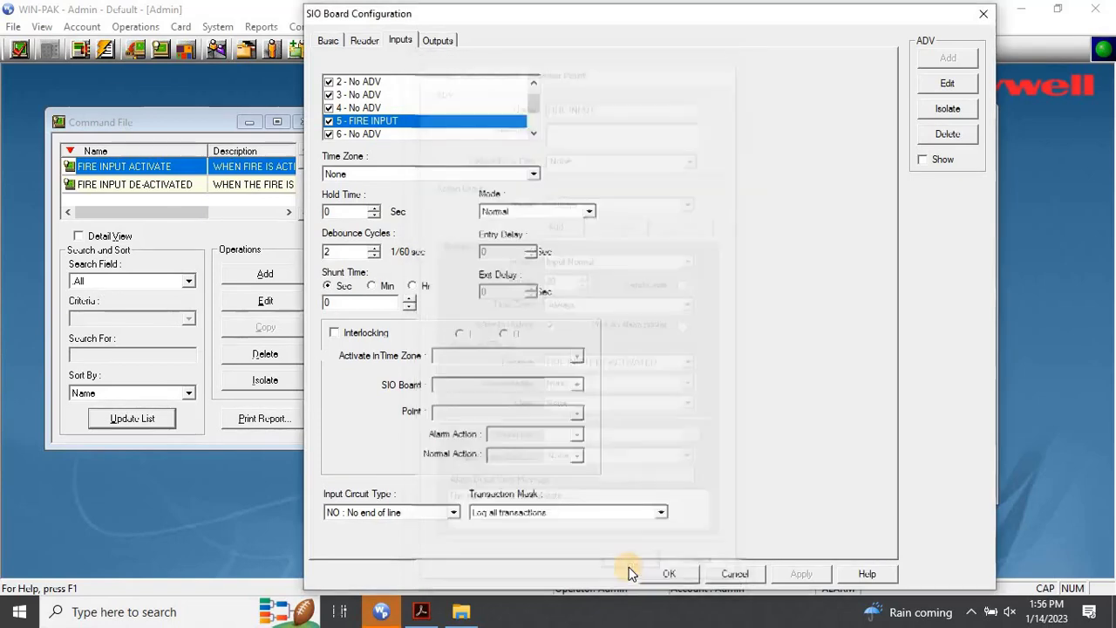
left_click(675, 574)
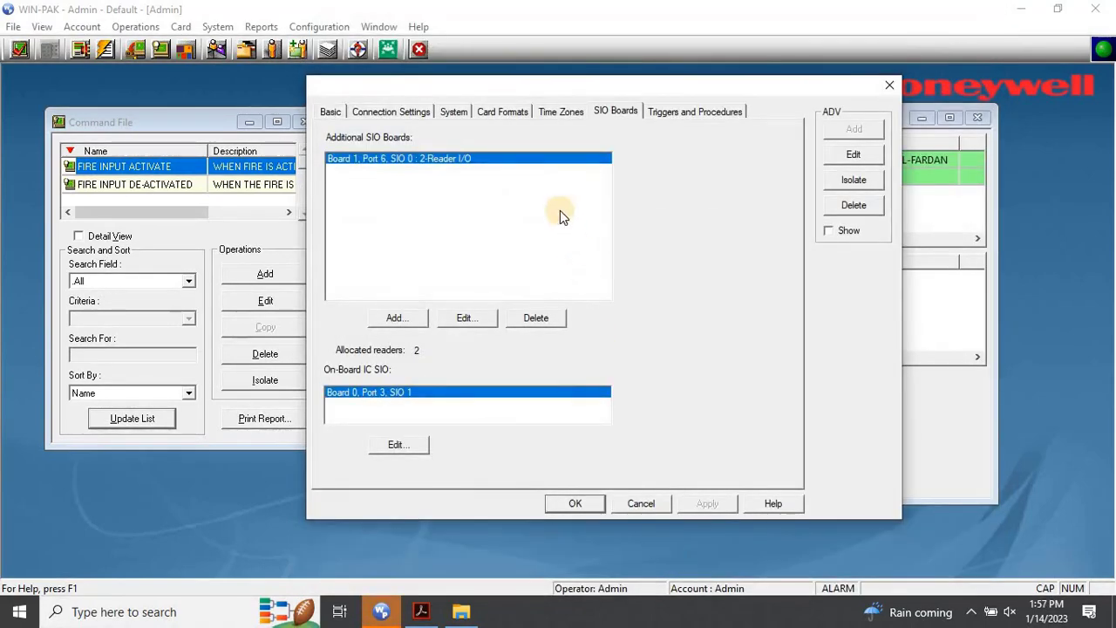
Add a procedure under Triggers and Procedures, naming it FIRE INPUT FOR READER.
left_click(728, 113)
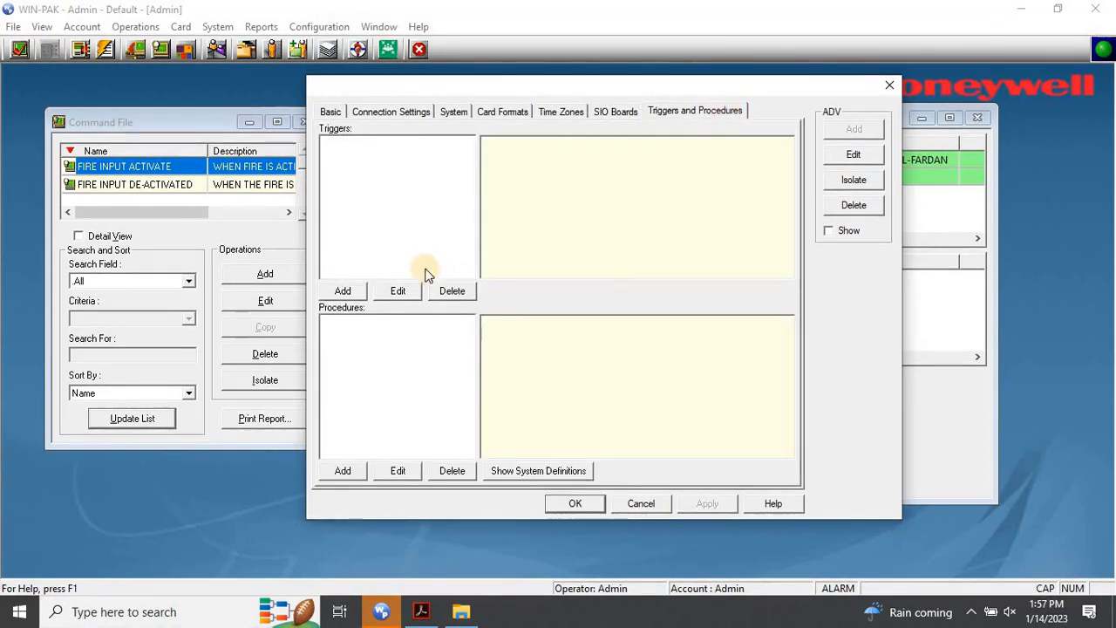
left_click(344, 471)
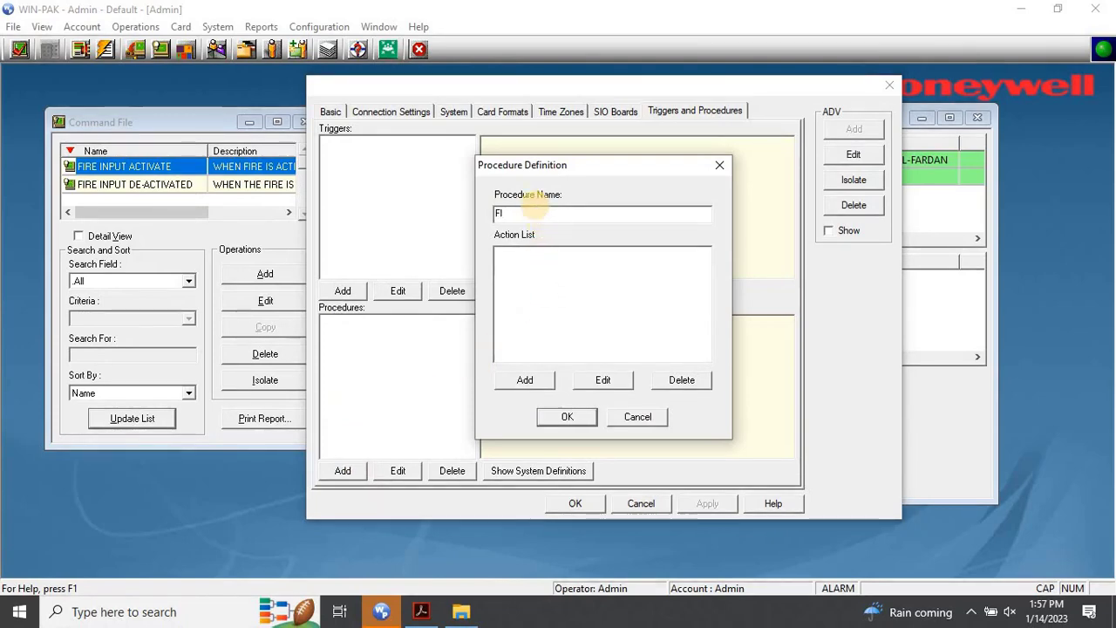
type("FIRE INPU")
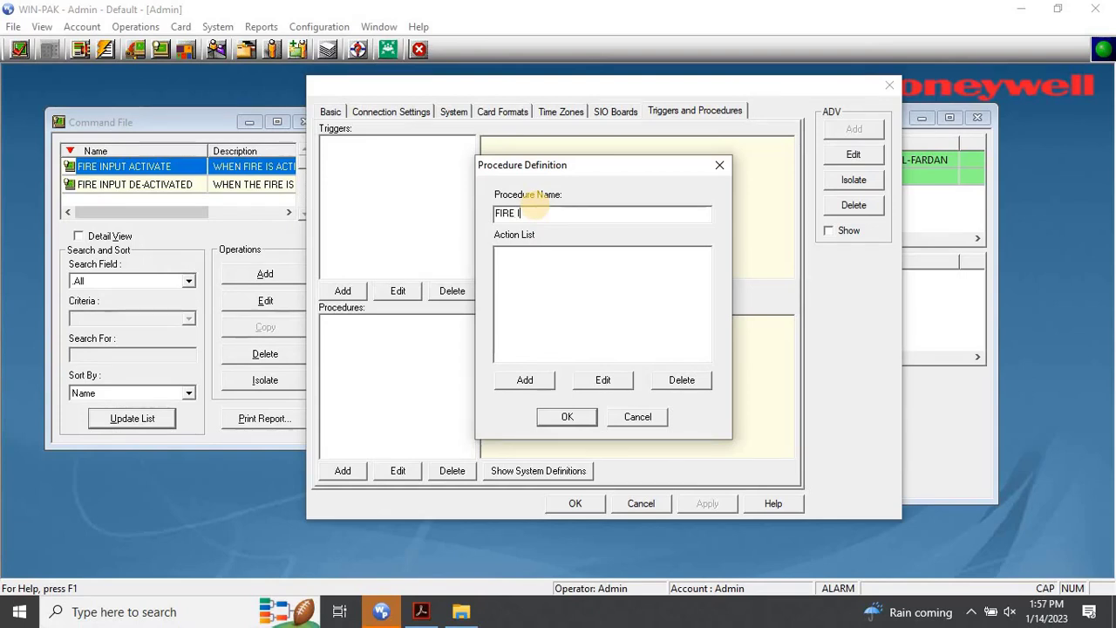
type("T FOR READER_0")
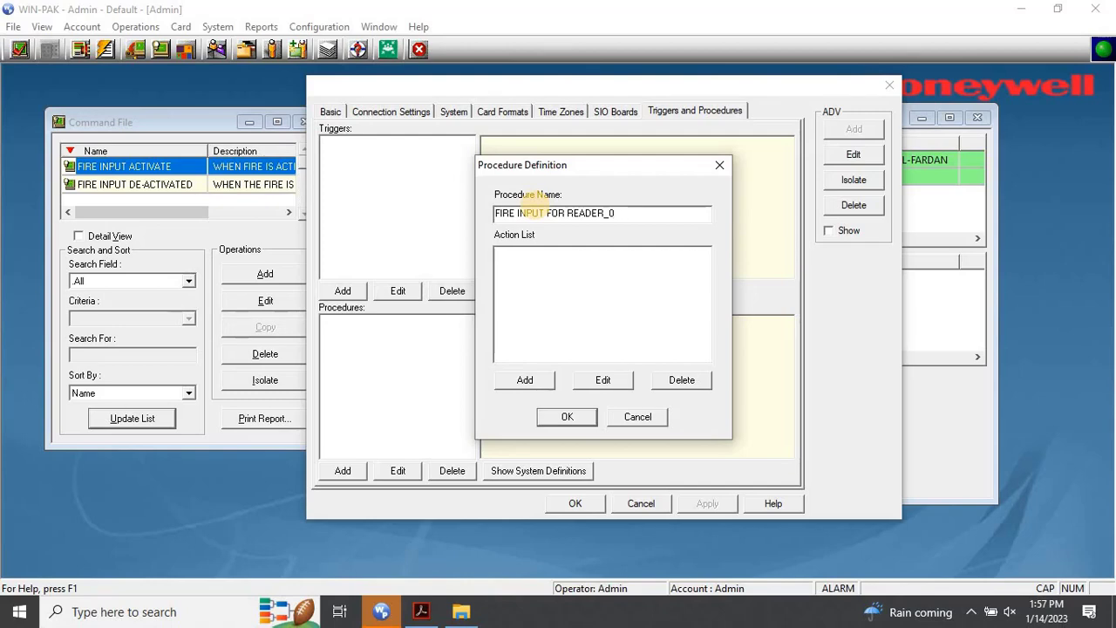
Add a procedure action named FIRE INPUT FOR READER with target type Do Input Action.
left_click(548, 386)
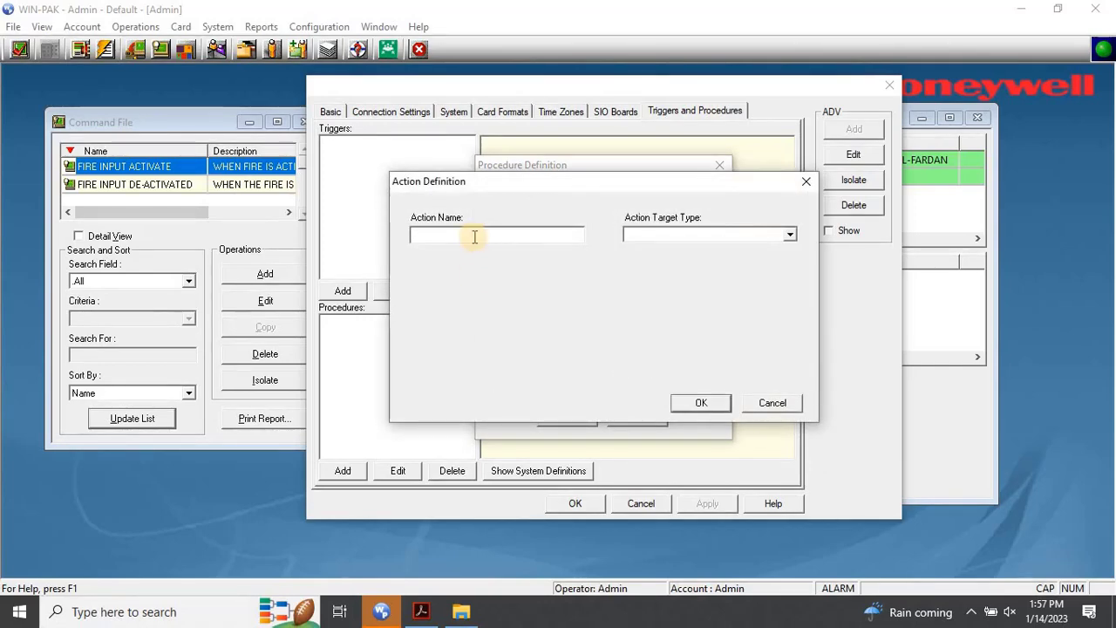
type("FIRE IN")
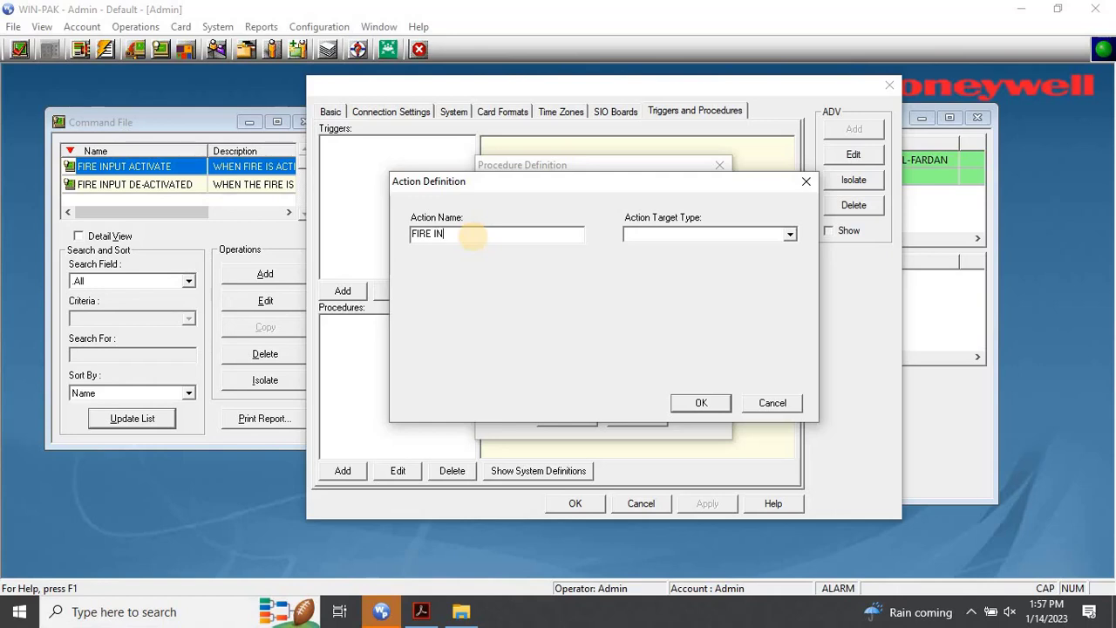
type("PUT FOR READER_0")
left_click(791, 233)
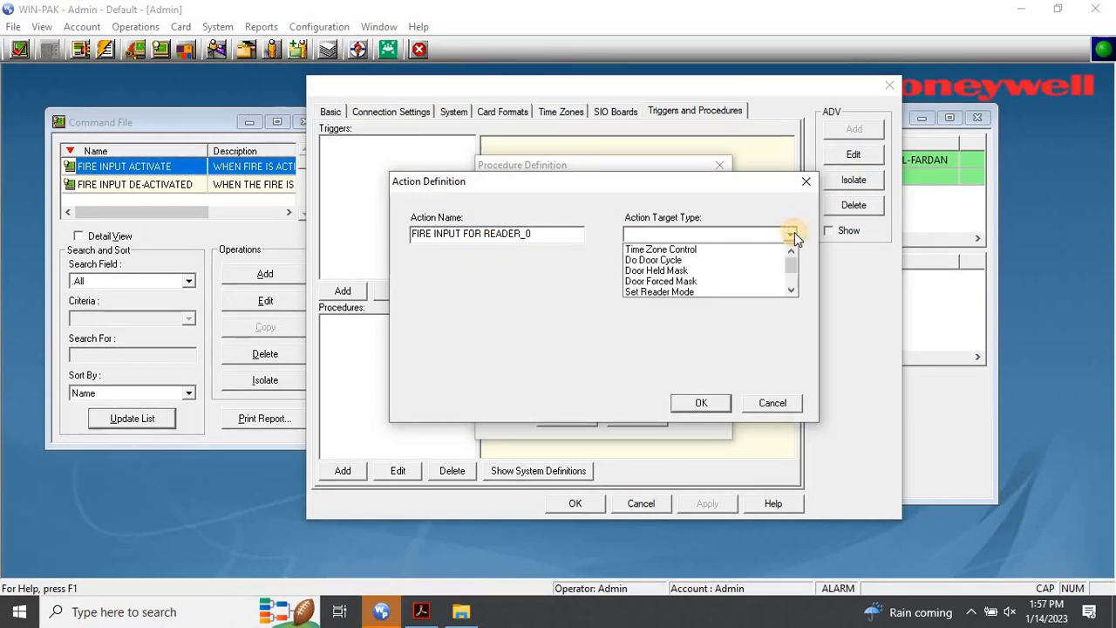
left_click(791, 292)
left_click(791, 292)
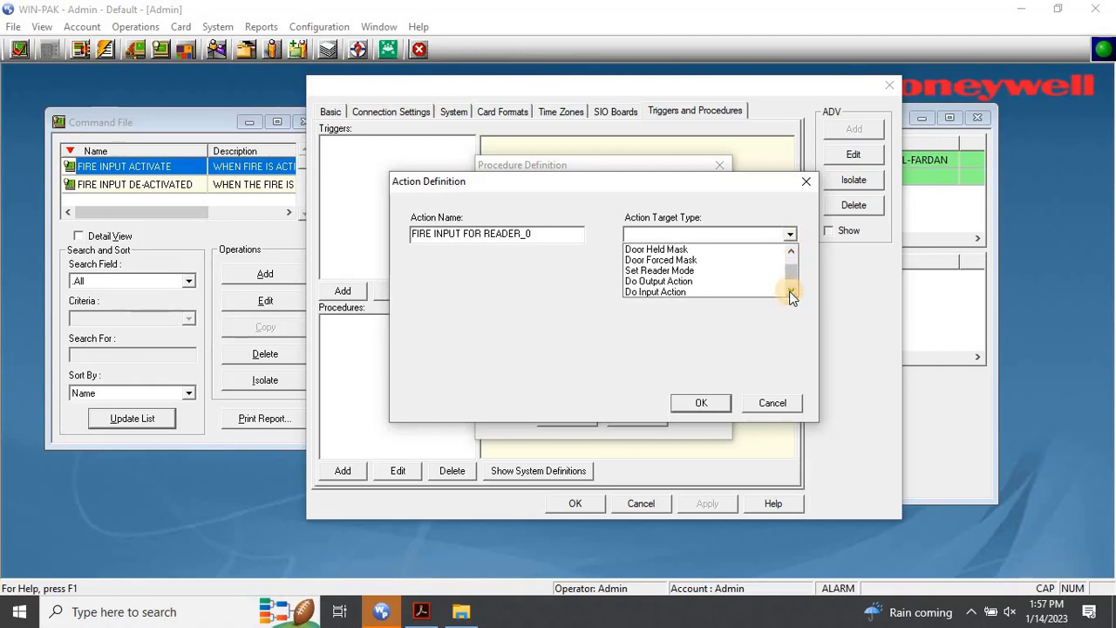
left_click(791, 292)
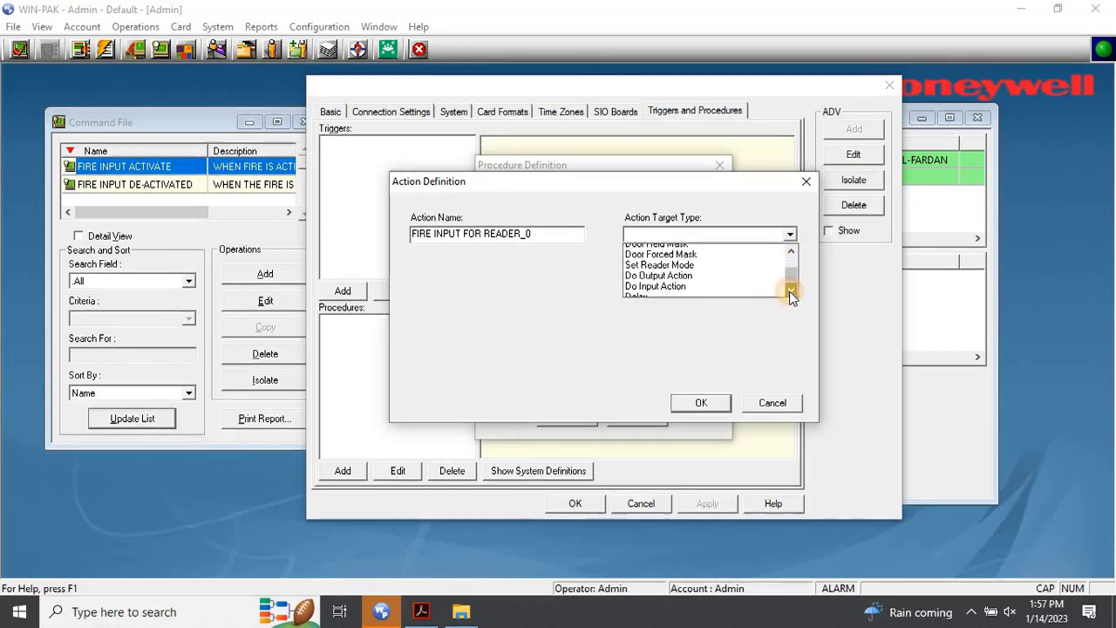
left_click(674, 282)
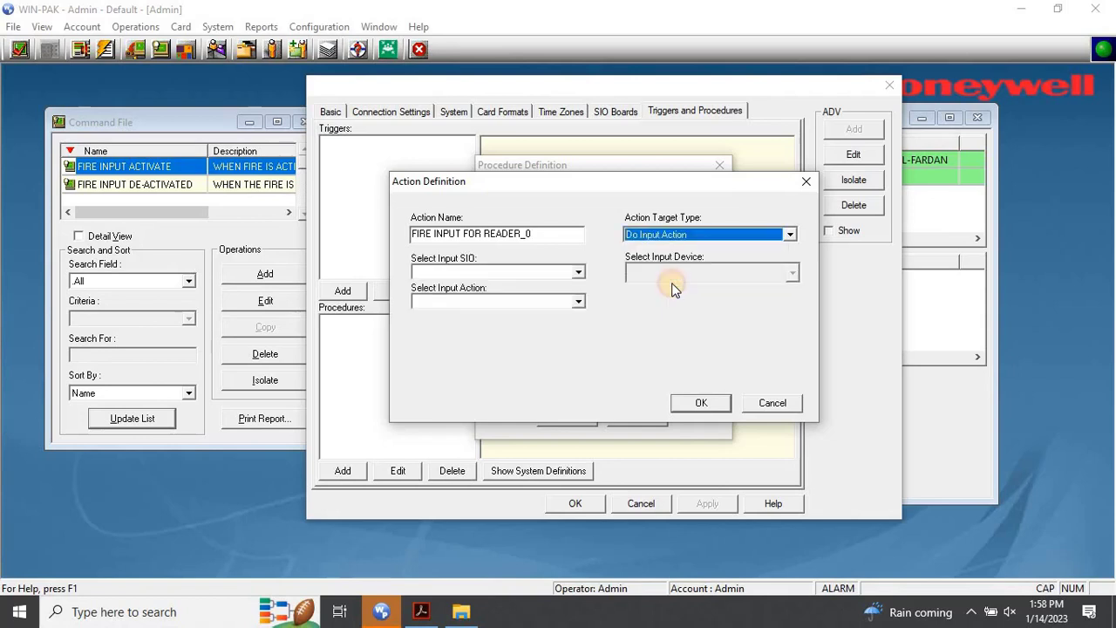
Target Board 1, Port 6's FIRE INPUT device with the Unshunt input action, then confirm.
left_click(578, 273)
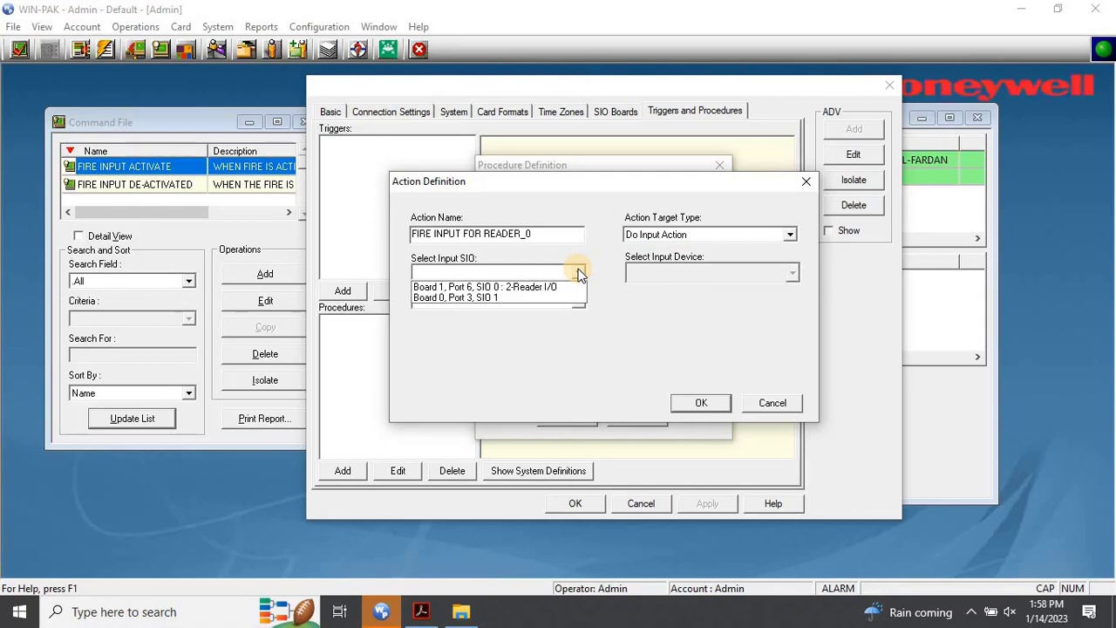
left_click(569, 287)
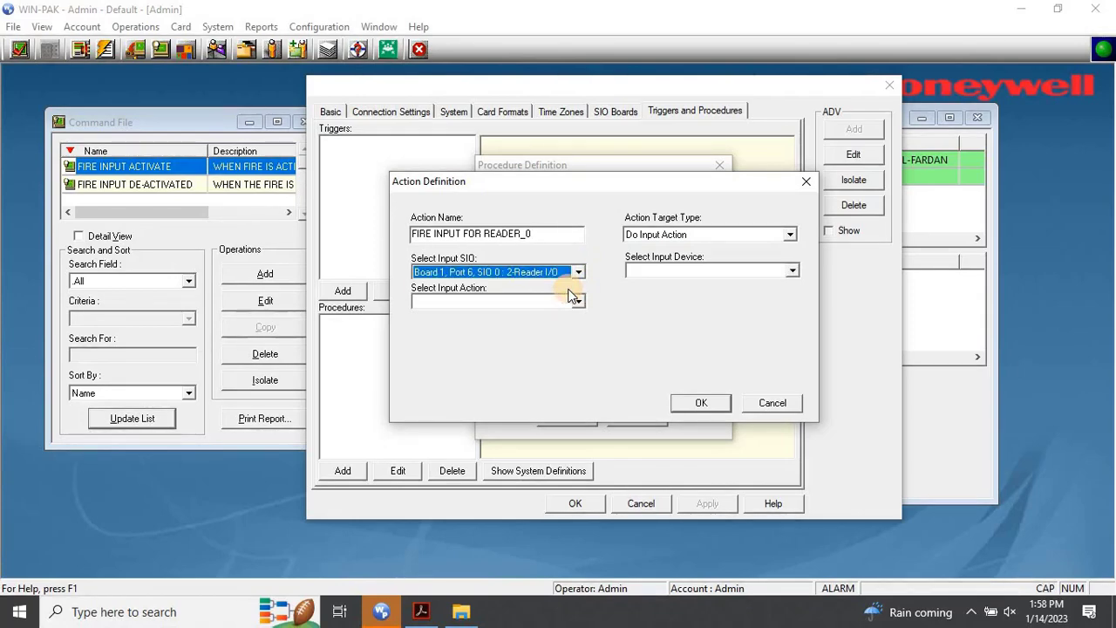
left_click(793, 270)
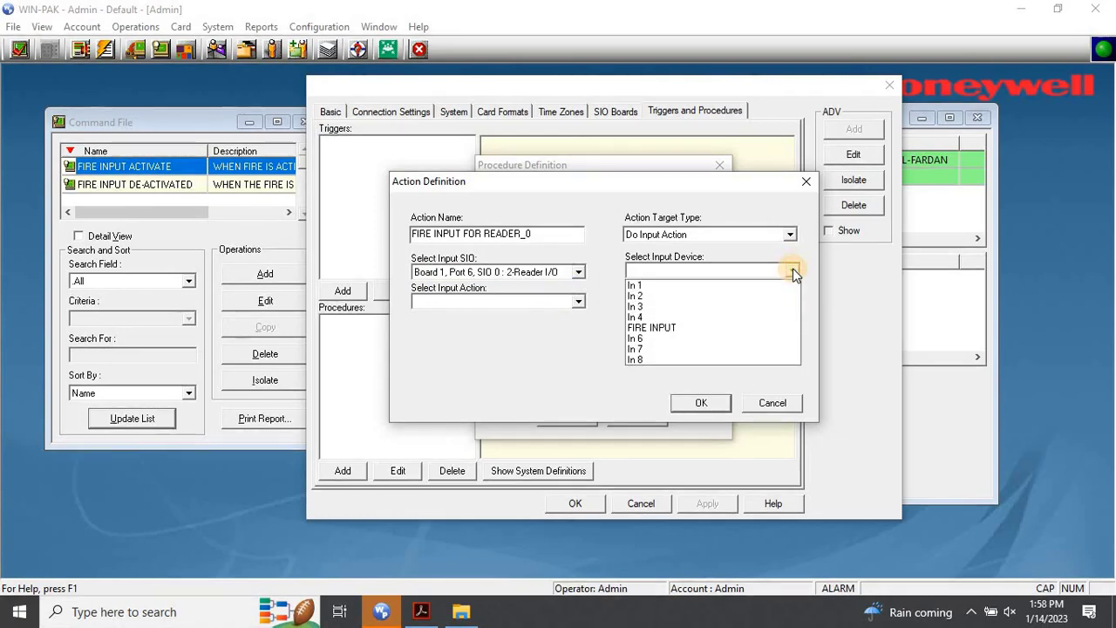
left_click(663, 328)
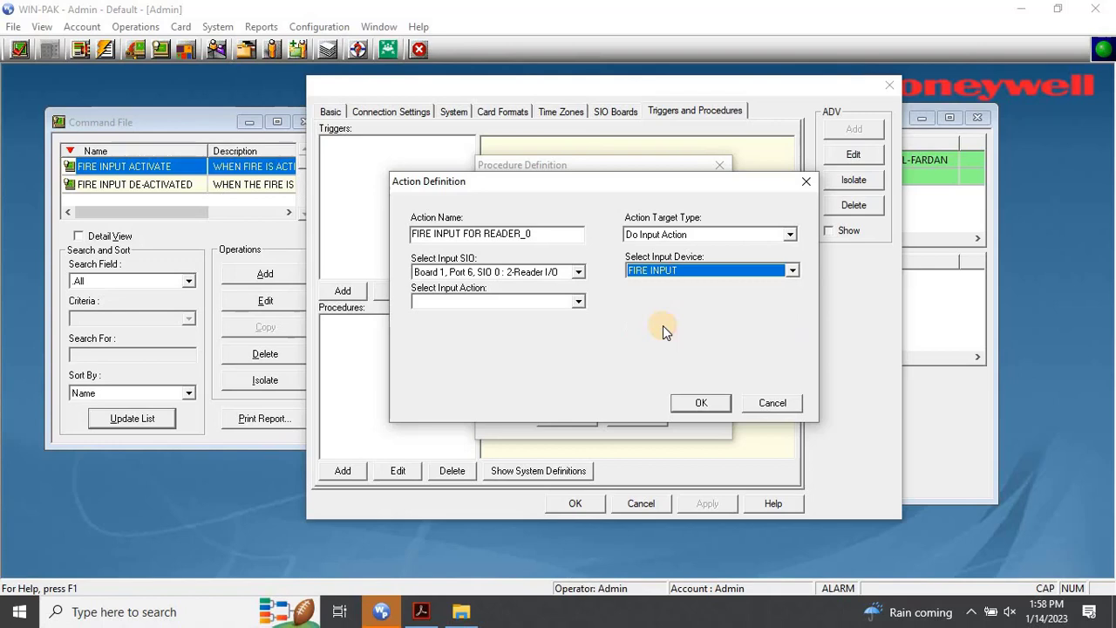
left_click(580, 304)
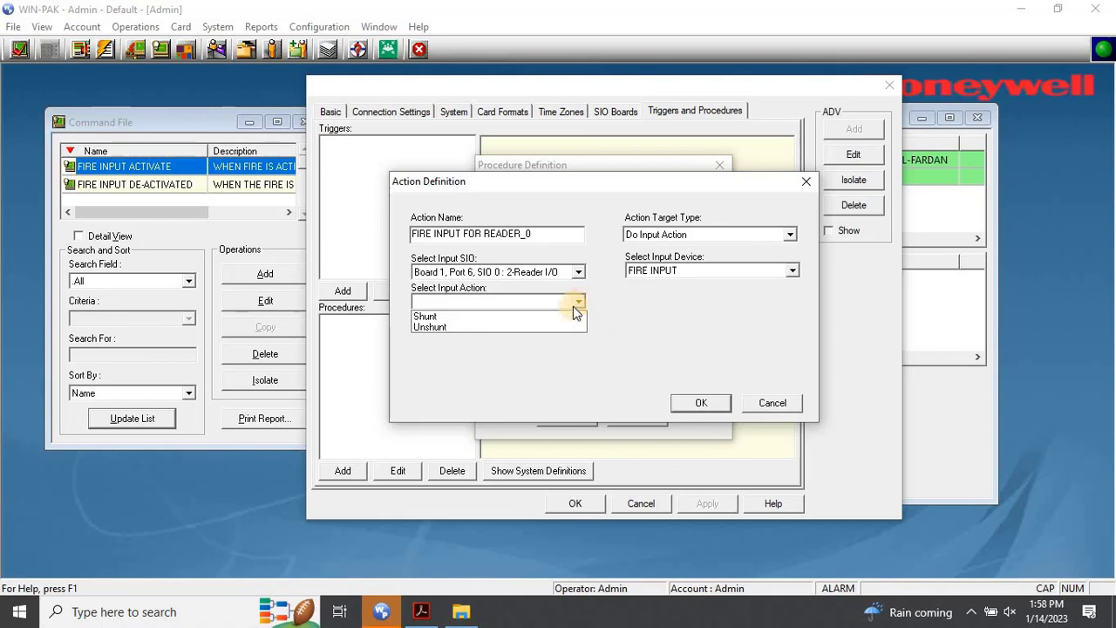
left_click(526, 327)
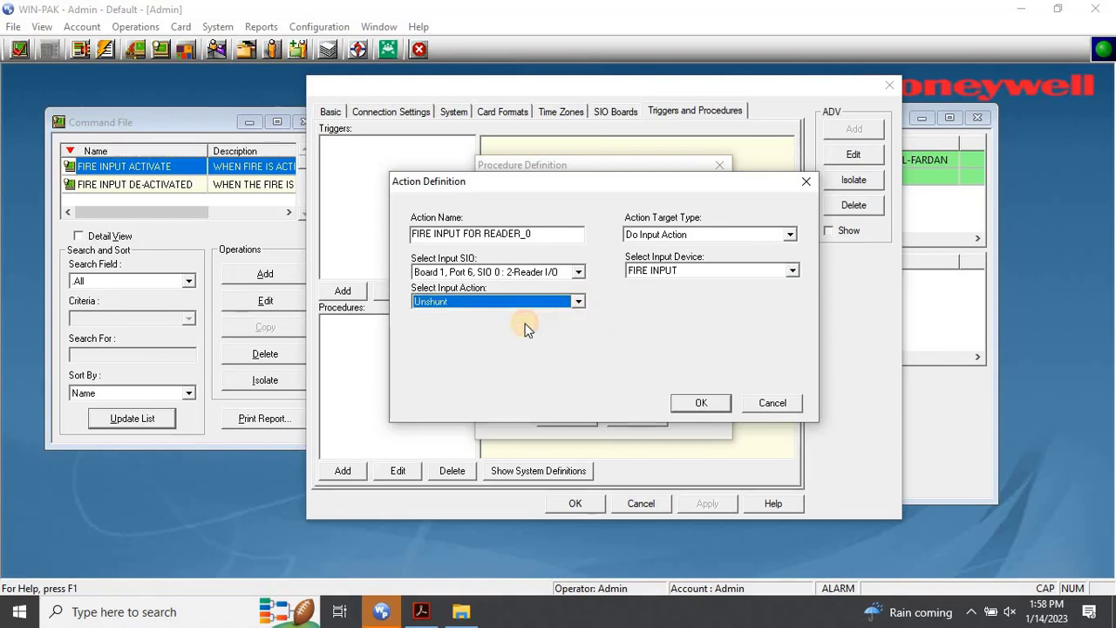
left_click(699, 402)
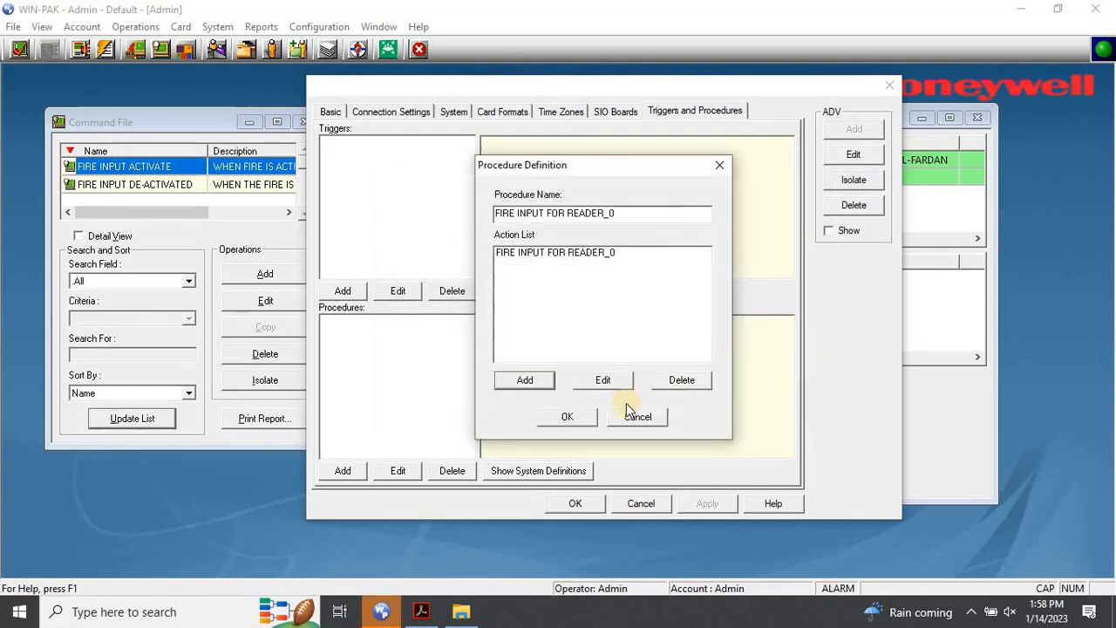
Save the FIRE INPUT FOR READER_0 procedure and start a new trigger definition for it.
left_click(567, 419)
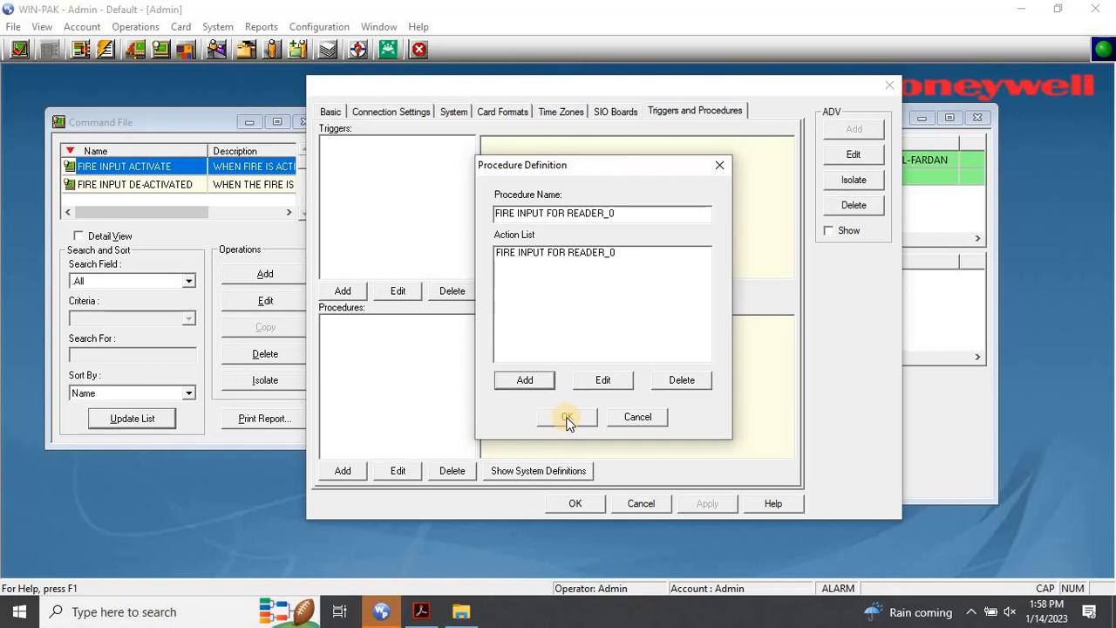
left_click(567, 419)
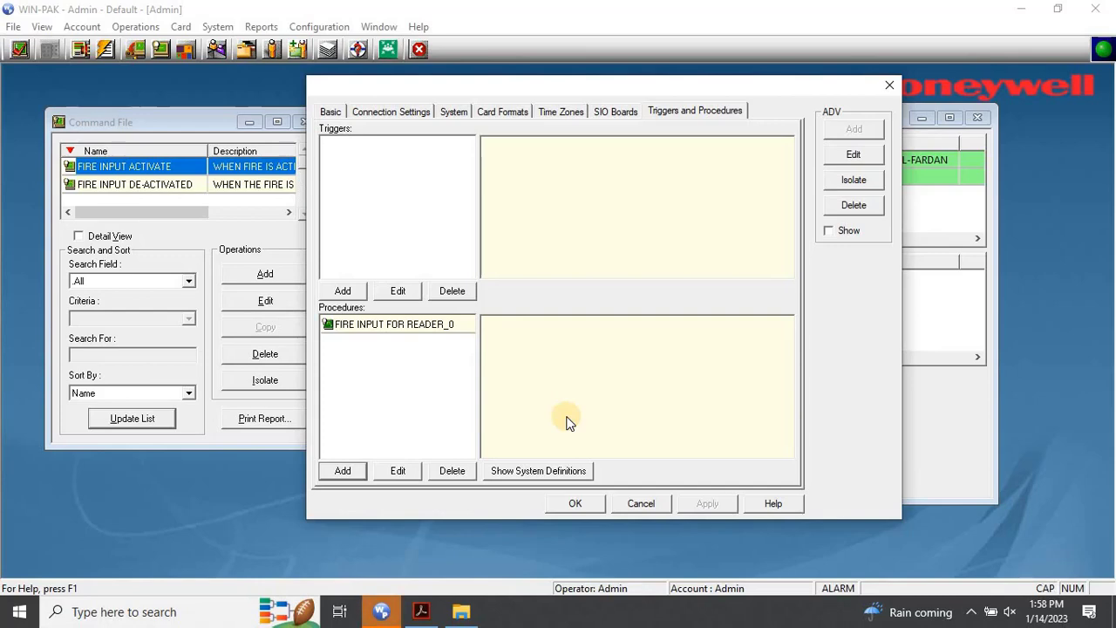
left_click(353, 291)
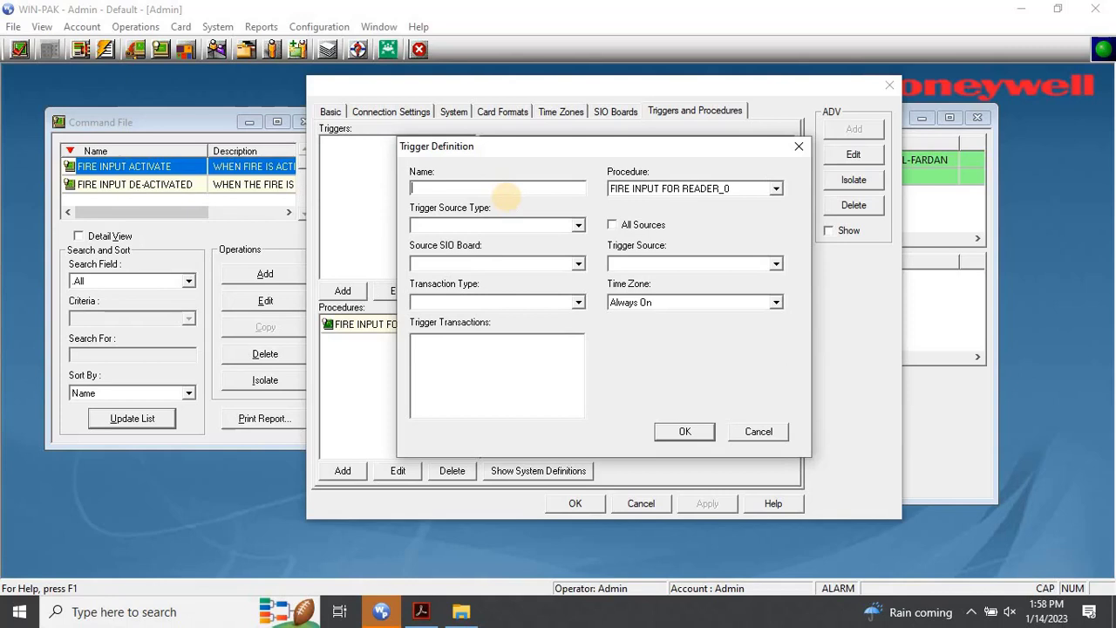
Name the trigger FIRE INPUT READER_0 with source Output, SIO Board 1 Port 6, Out 1.
type("FIRE INPUT READER_0")
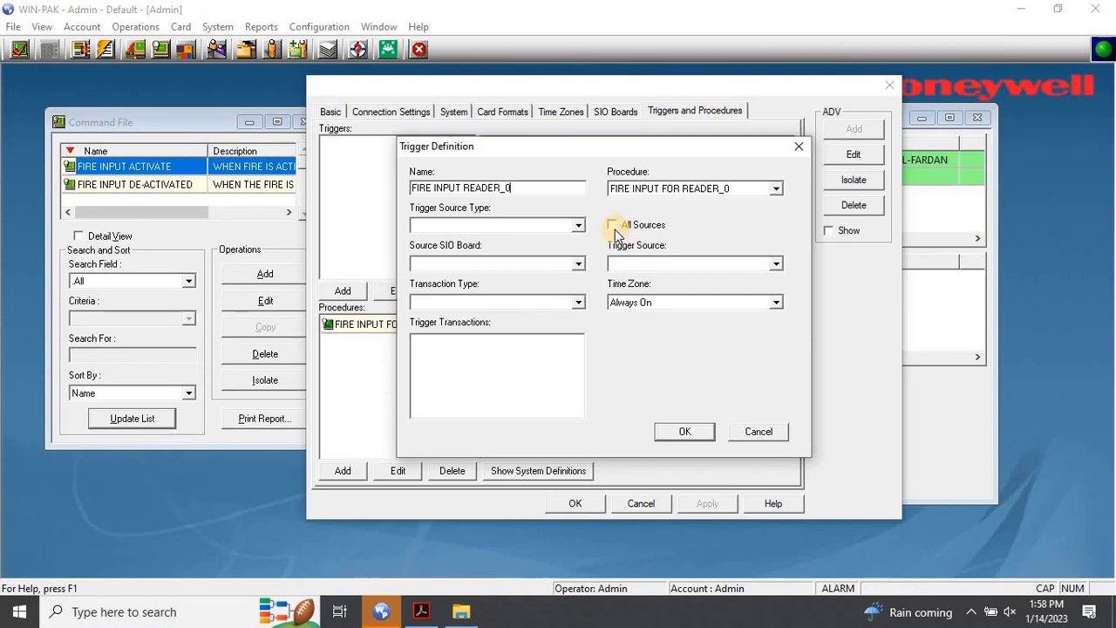
left_click(579, 226)
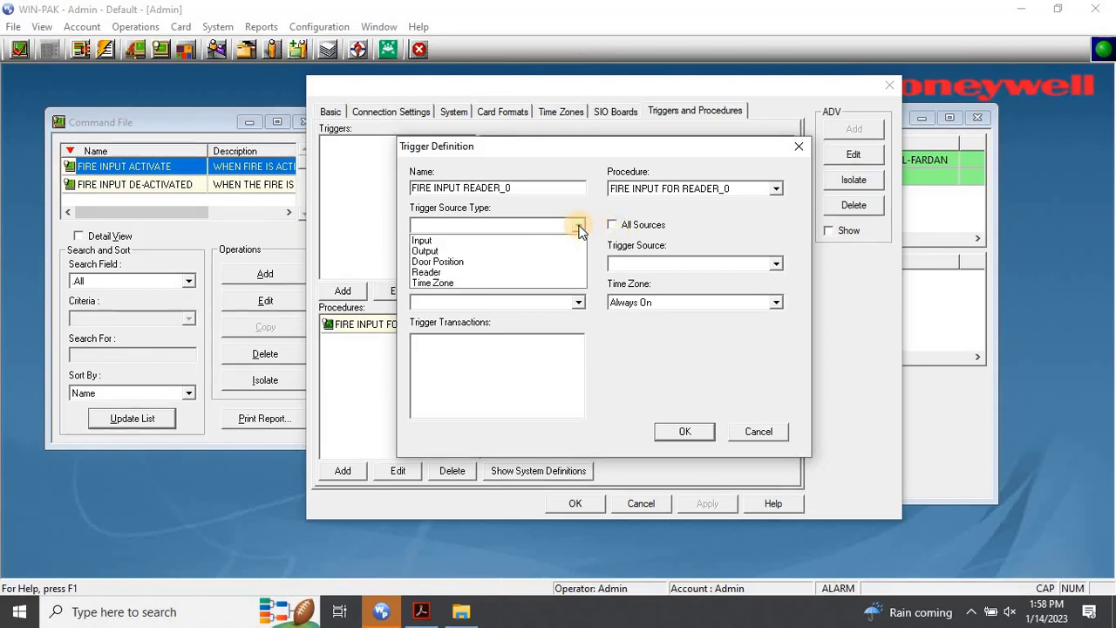
left_click(524, 251)
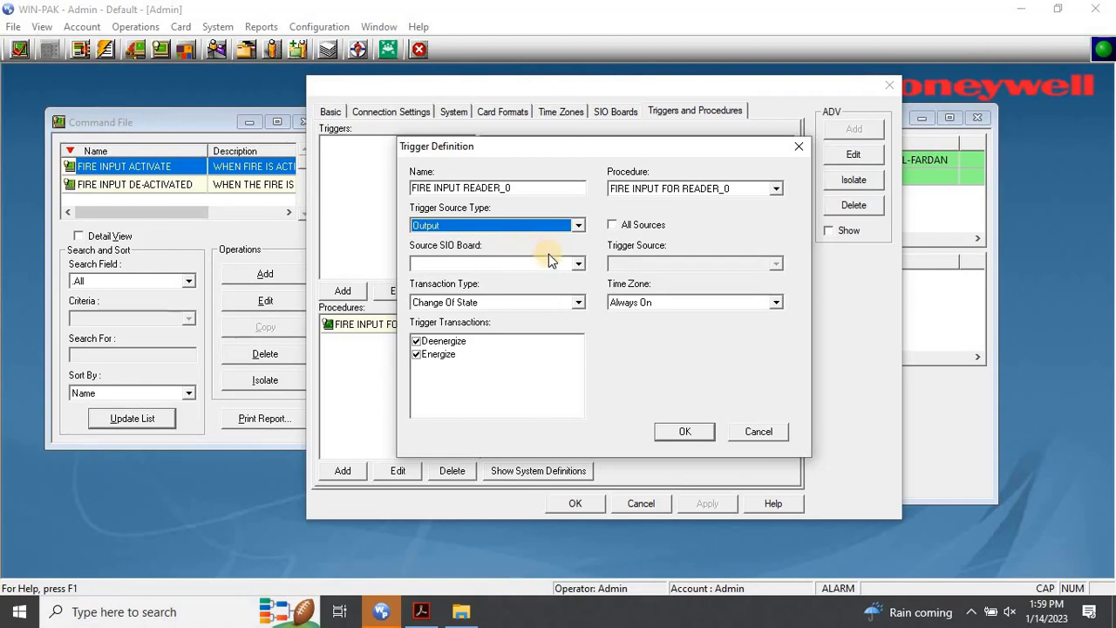
left_click(577, 264)
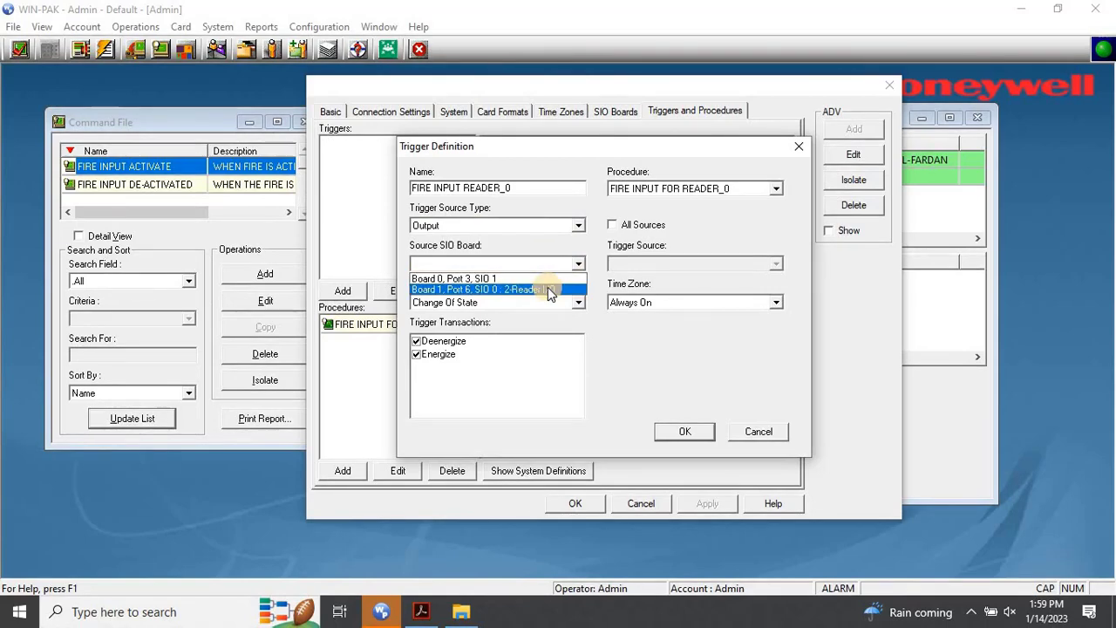
left_click(548, 291)
left_click(773, 264)
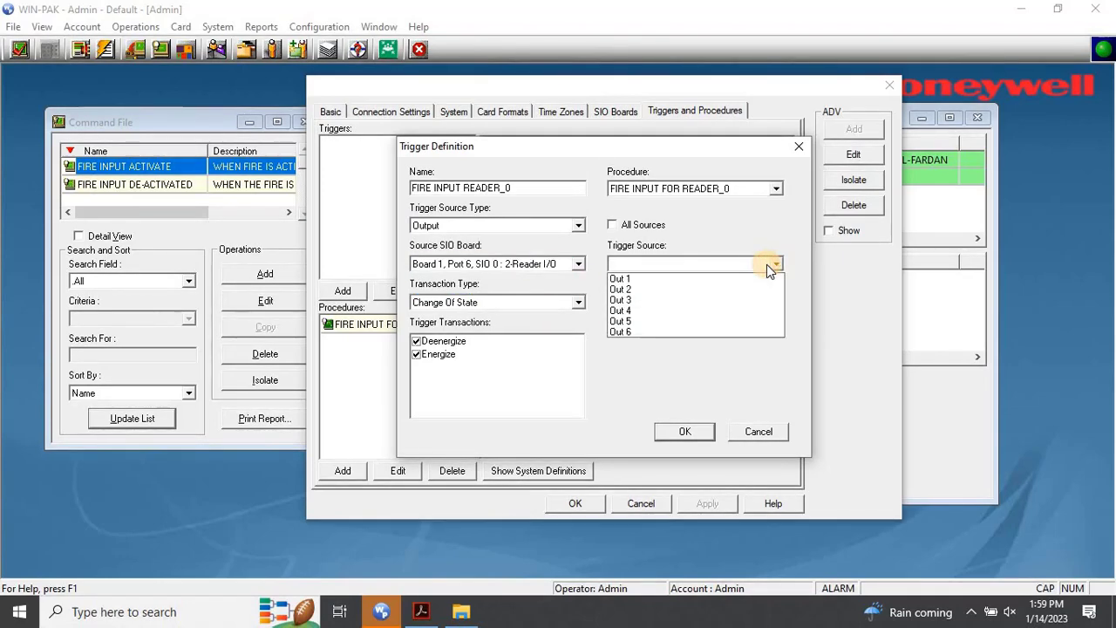
left_click(685, 280)
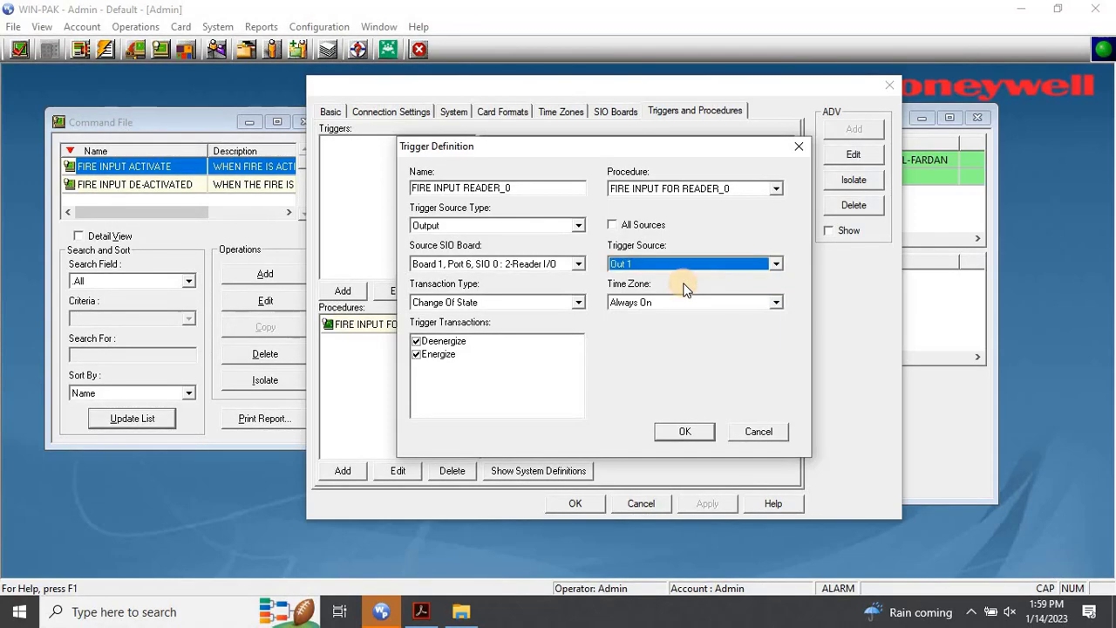
Keep transaction type Change Of State and time zone Always On, then save the trigger.
left_click(579, 302)
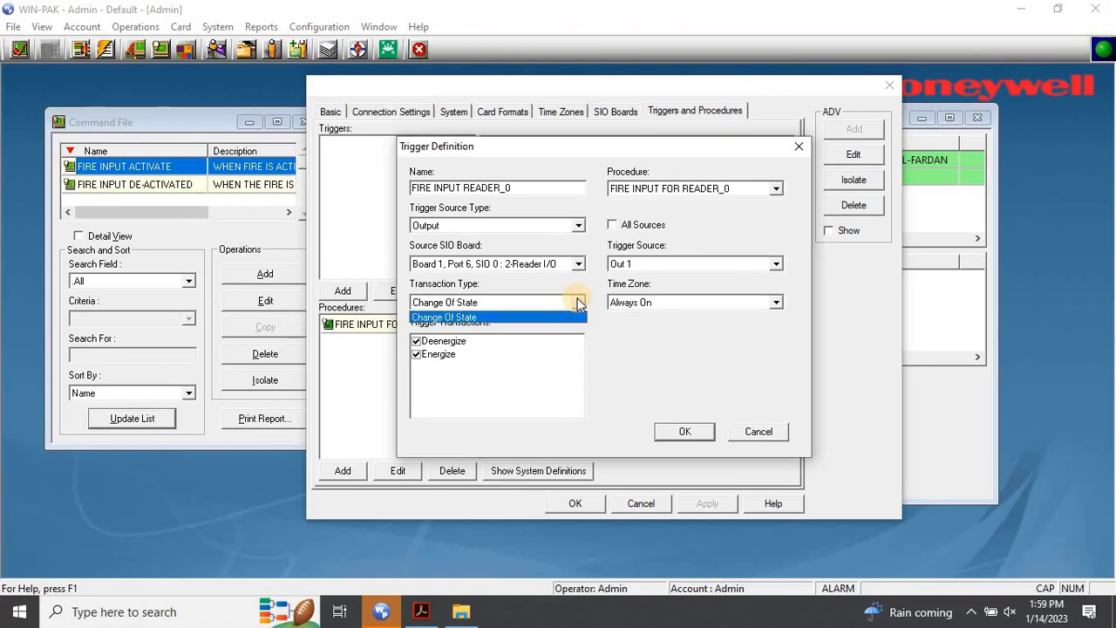
left_click(578, 302)
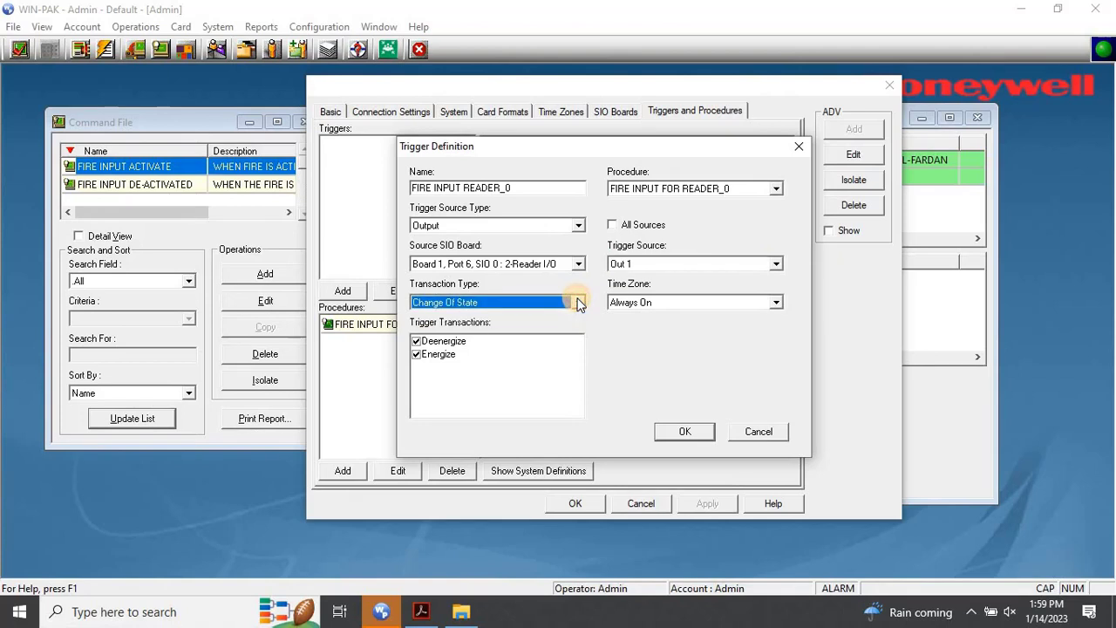
left_click(776, 302)
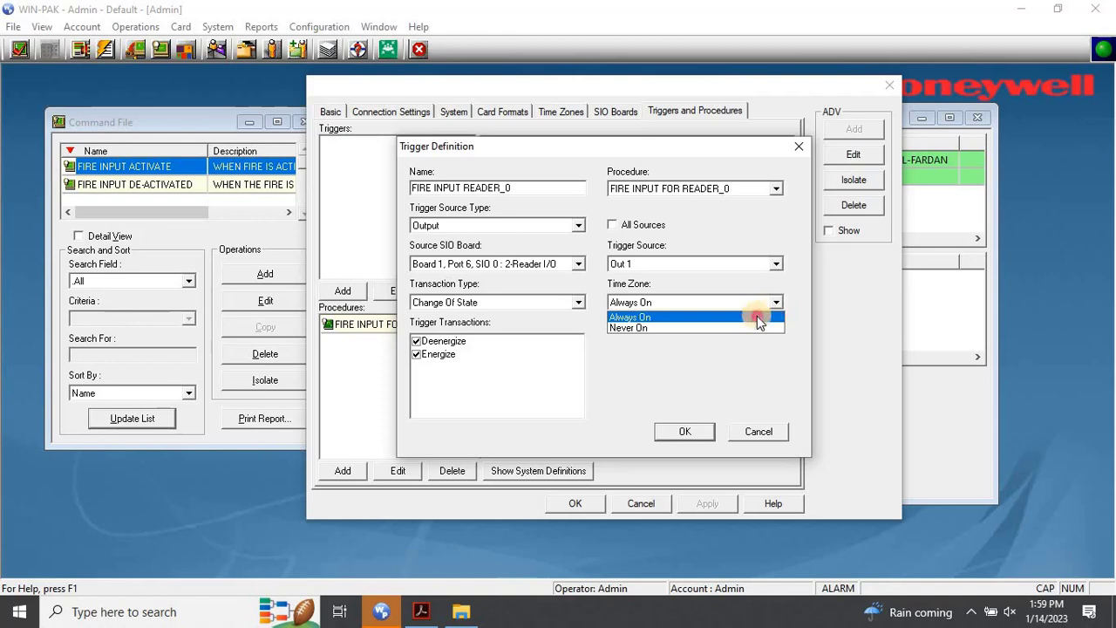
left_click(758, 316)
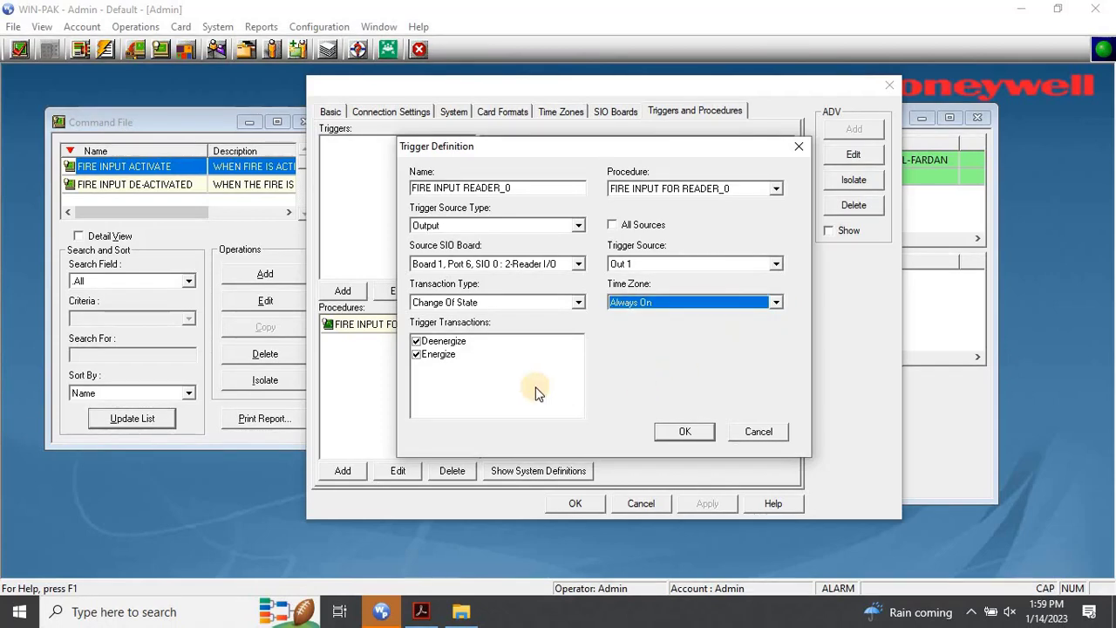
left_click(685, 432)
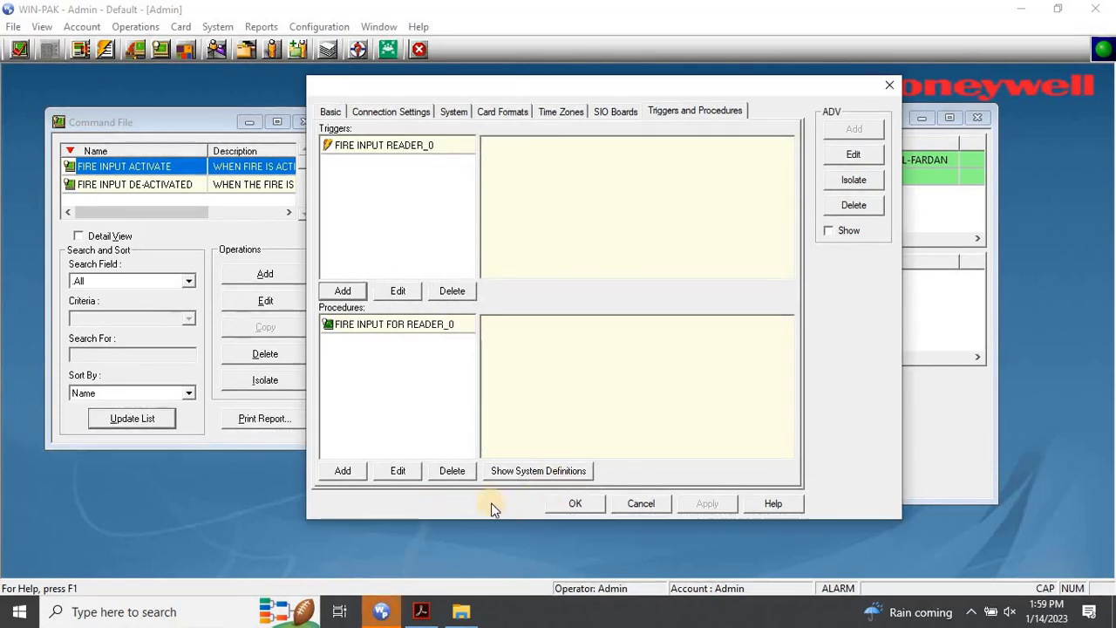
Save and close the device properties and the device tree, then go to Configuration > Define.
left_click(600, 504)
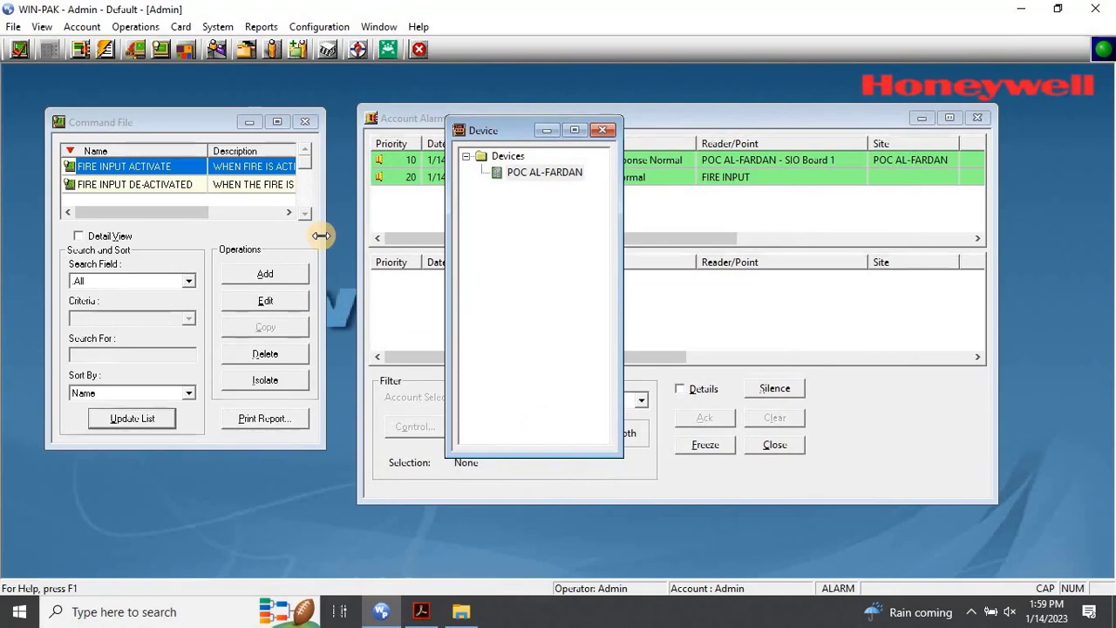
left_click(603, 130)
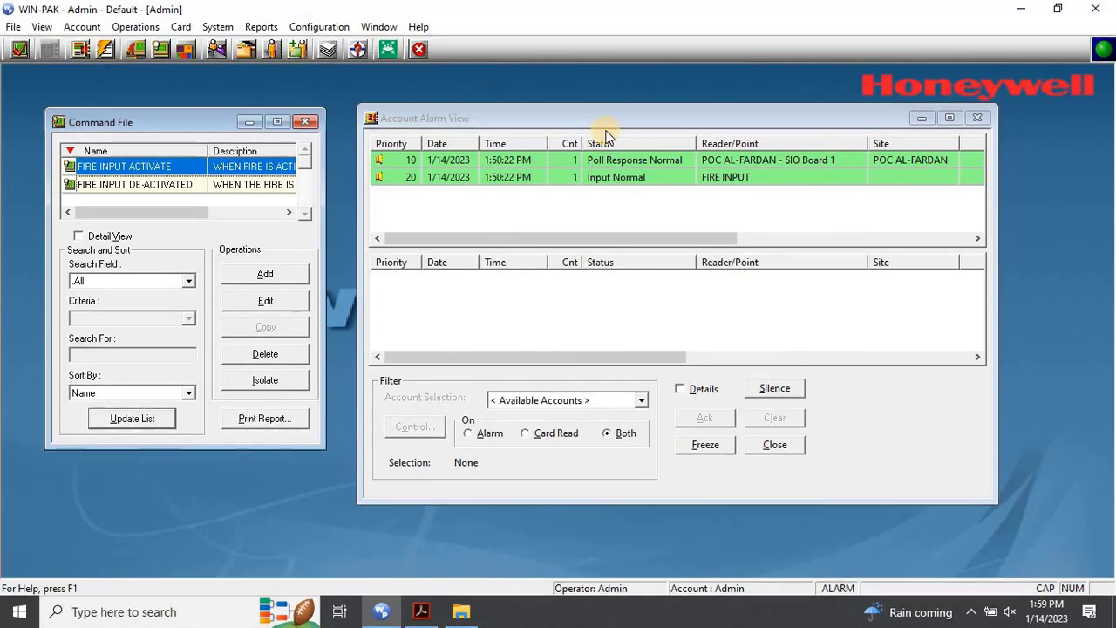
left_click(319, 27)
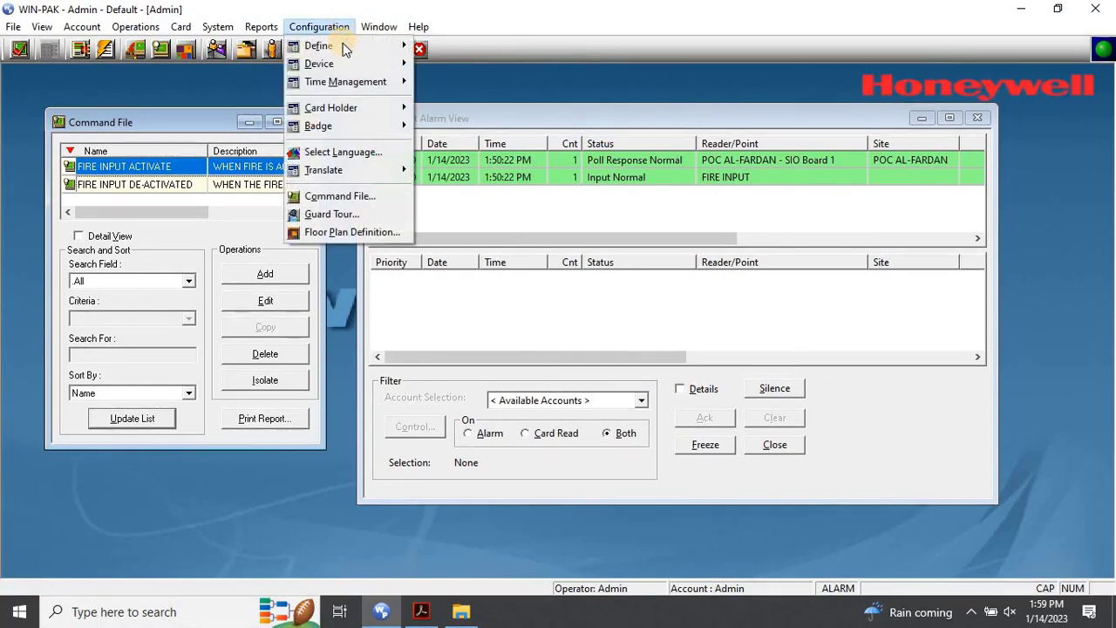
mouse_move(343, 43)
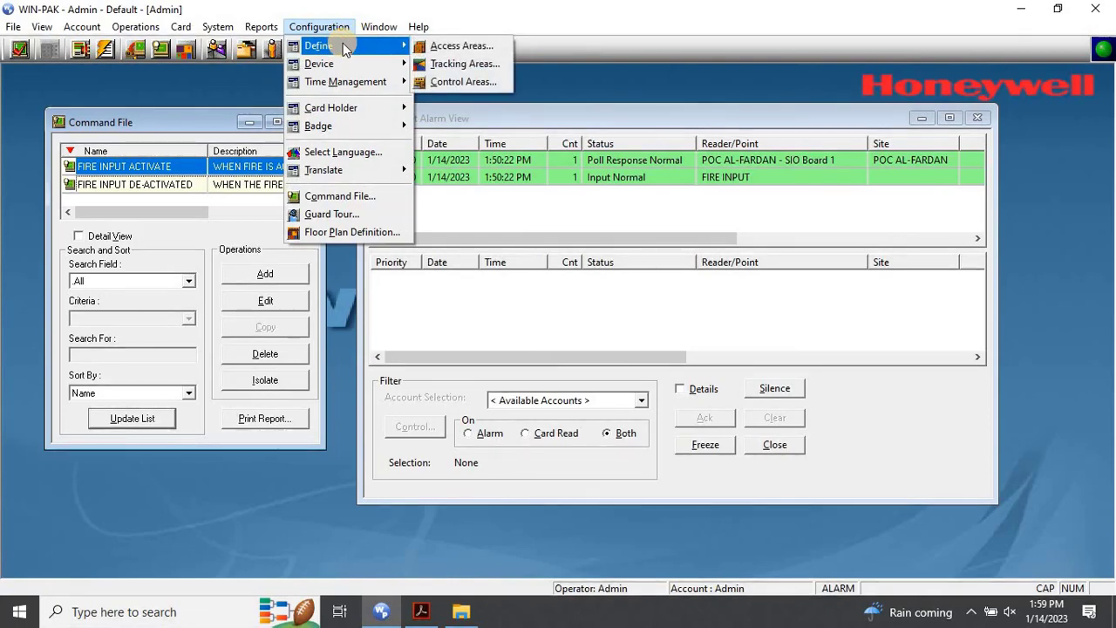
In Control Areas, add a branch '04. FIRE INPUTS' under POC AL-FARDAN.
left_click(472, 81)
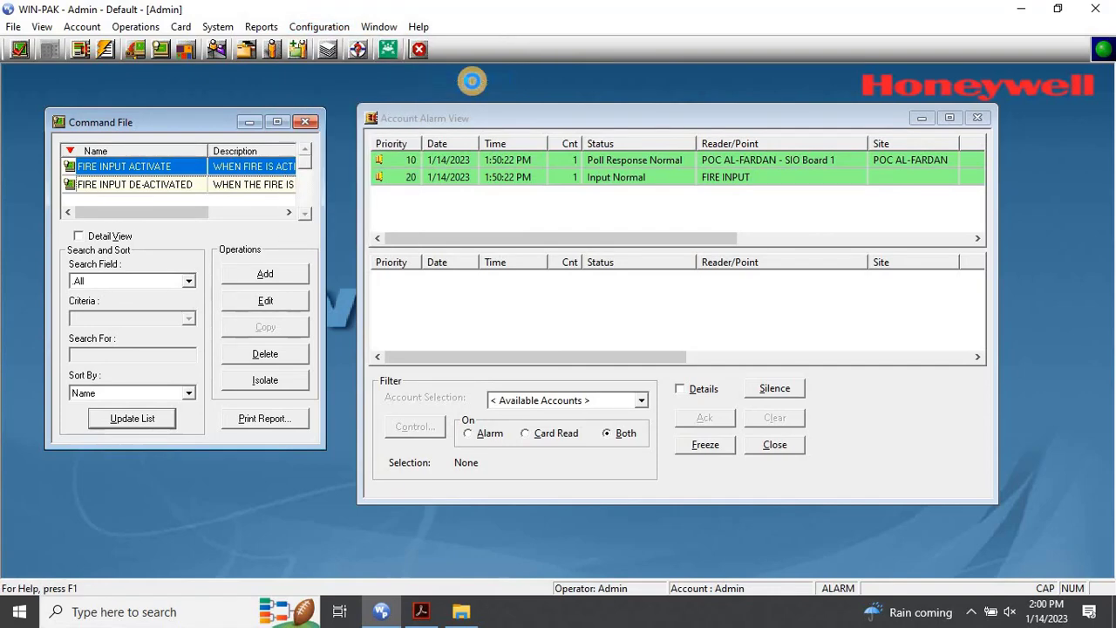
left_click_drag(113, 148, 394, 75)
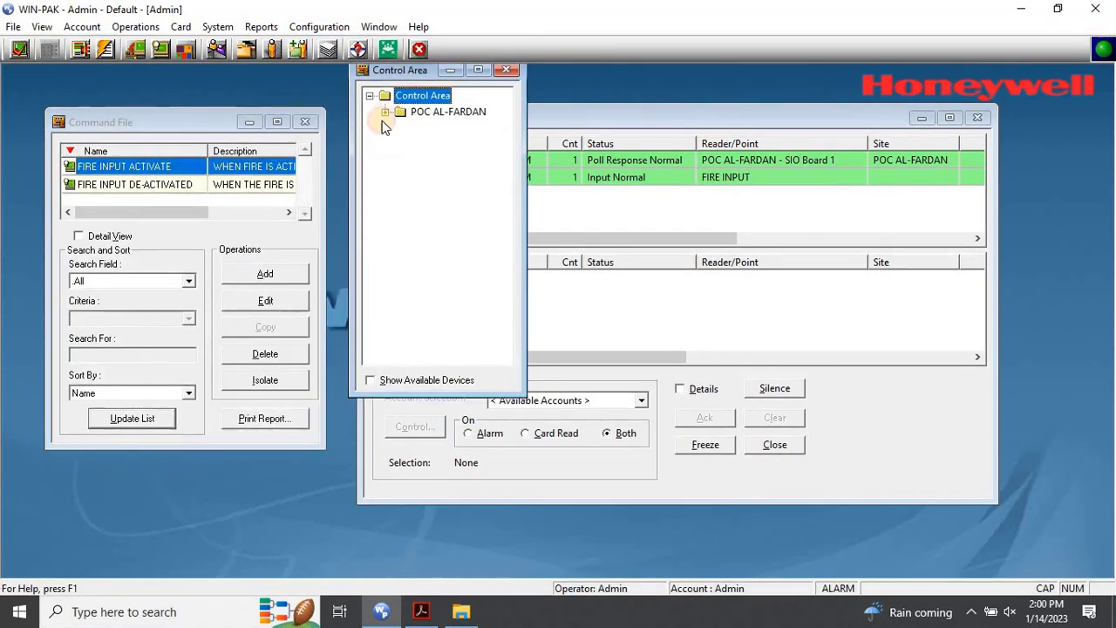
left_click(385, 112)
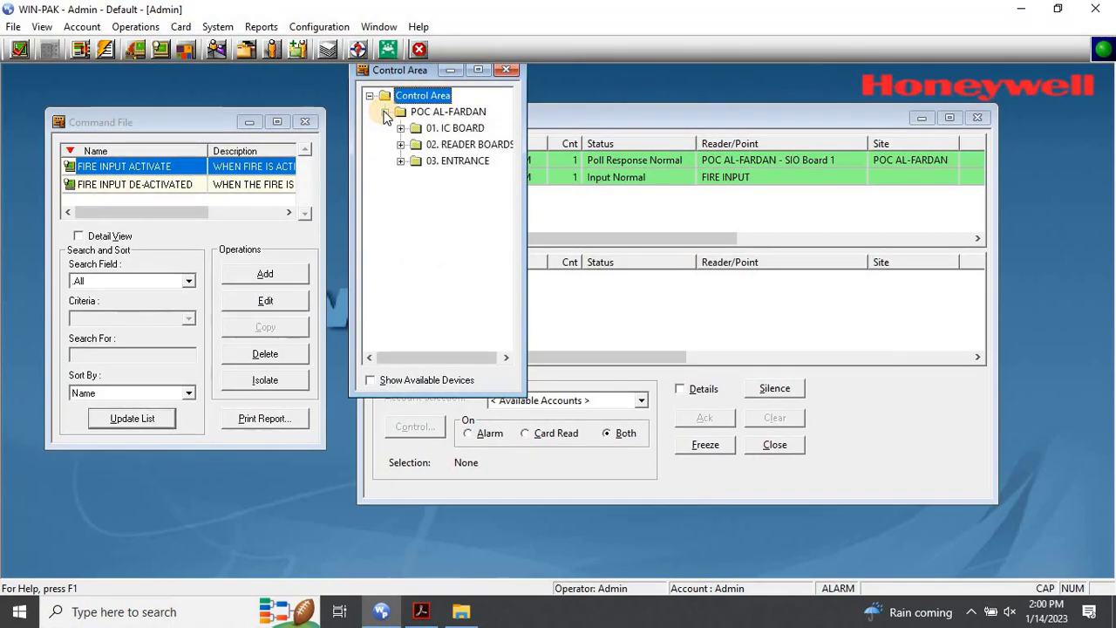
right_click(408, 113)
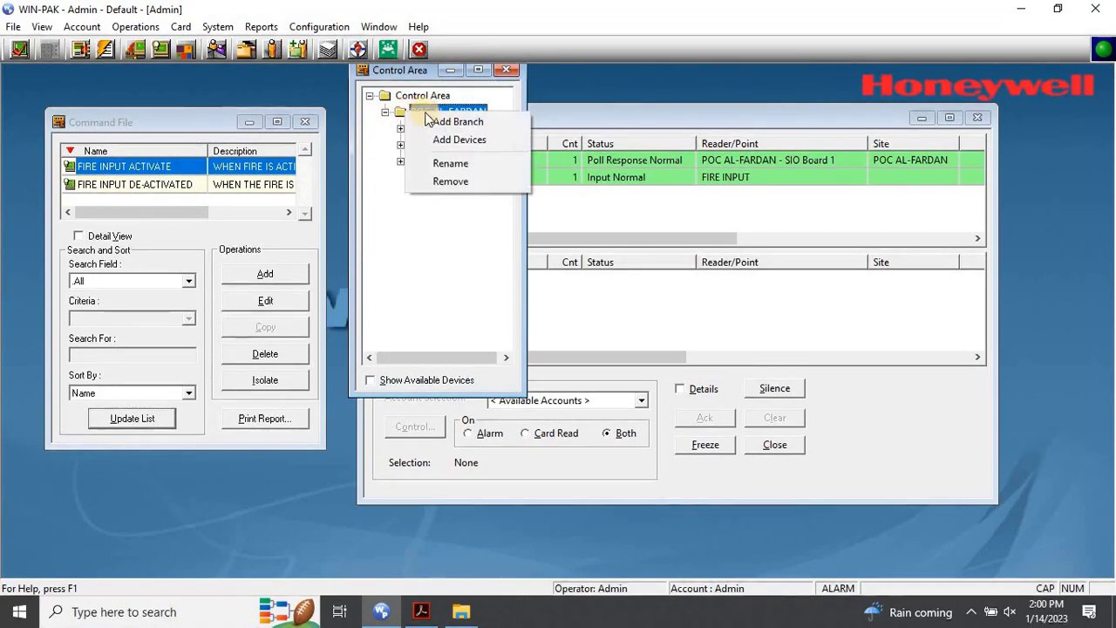
left_click(494, 126)
type("0")
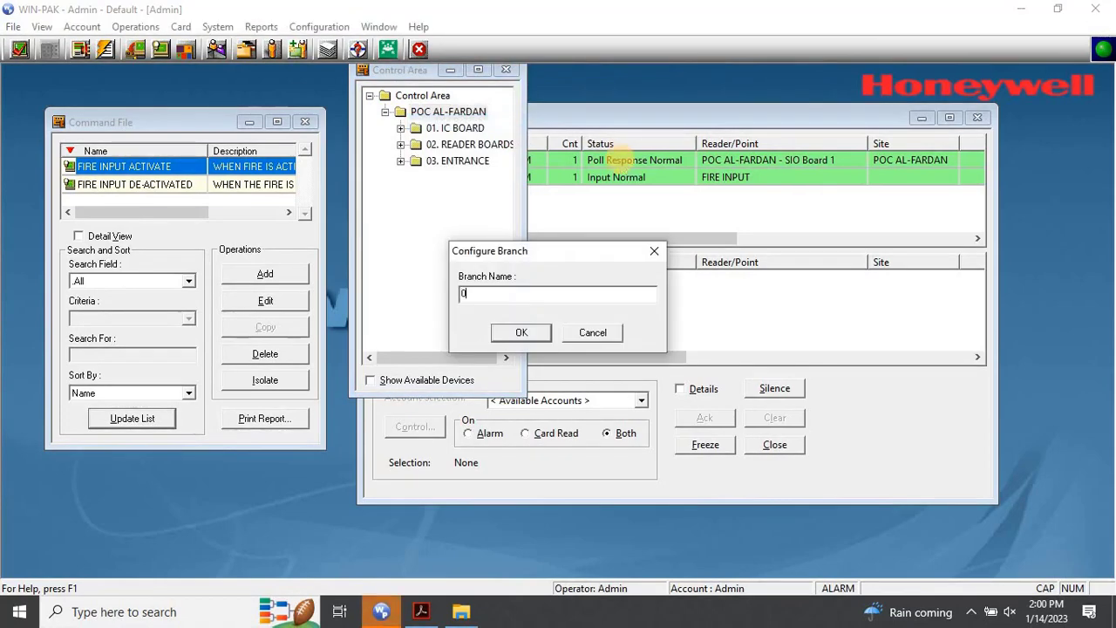
type("4. FIRE I")
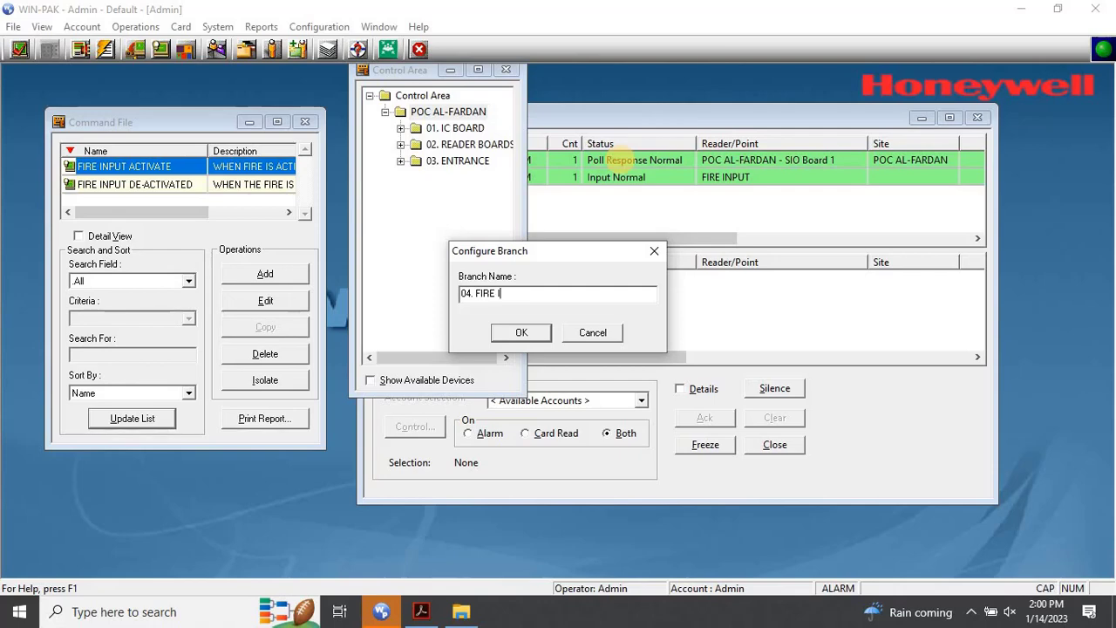
type("NPUTS")
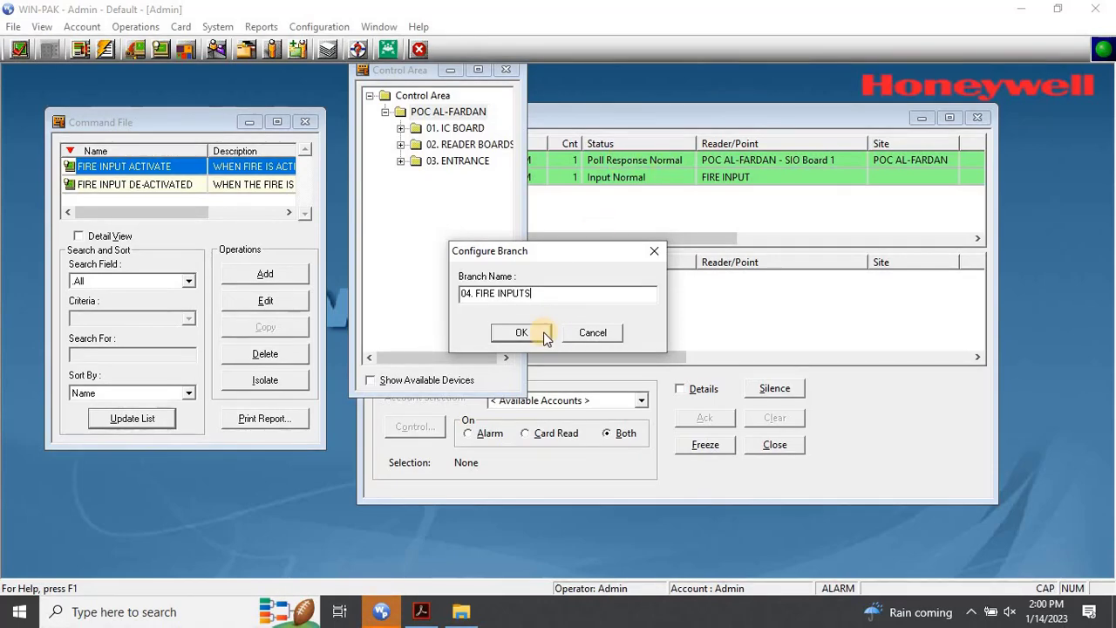
left_click(521, 333)
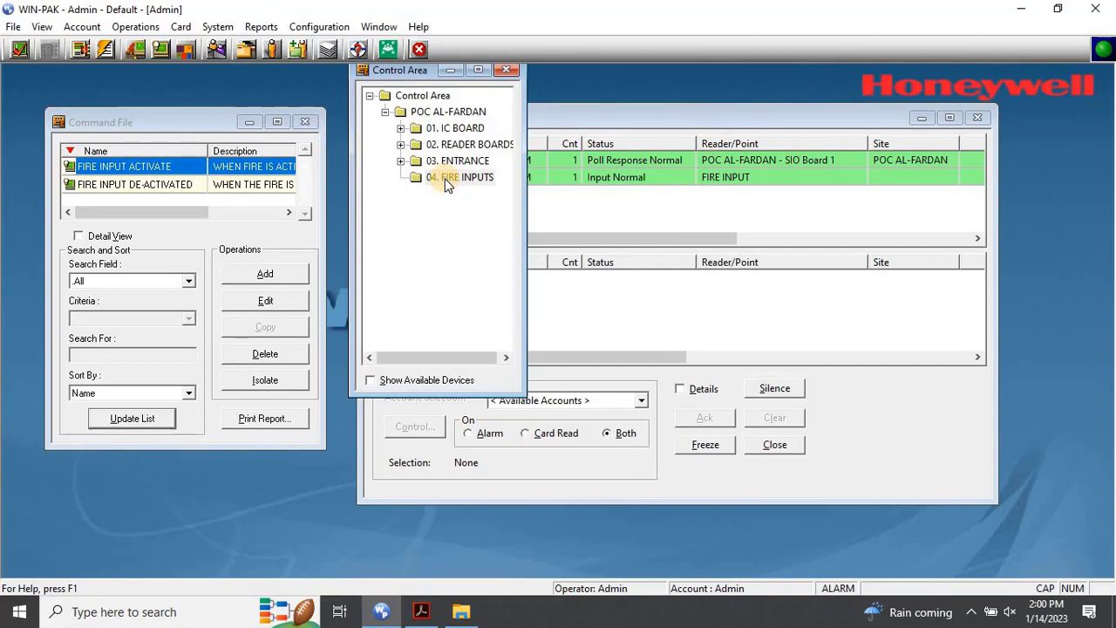
Add Input device FIRE INPUT to the 04. FIRE INPUTS branch and close the Control Area editor.
right_click(446, 183)
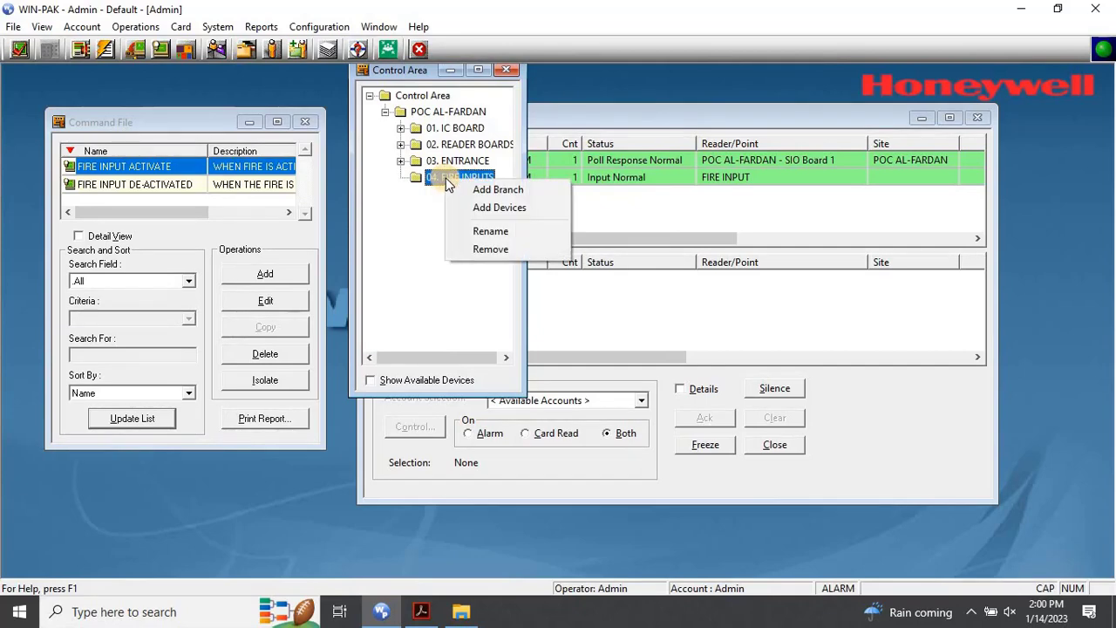
left_click(521, 210)
left_click(621, 154)
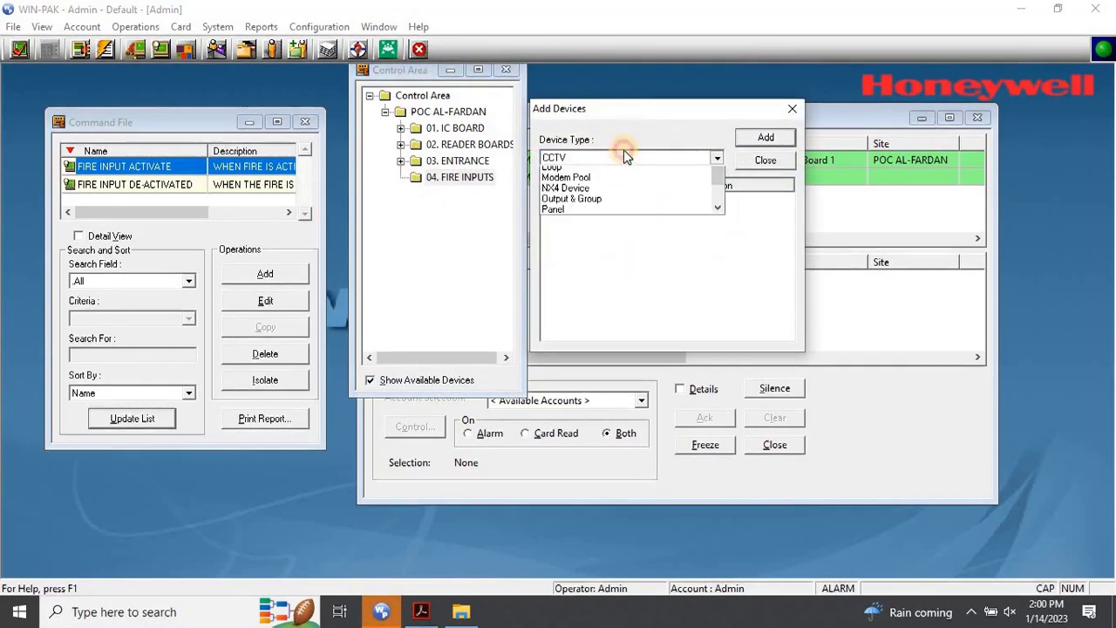
left_click(592, 279)
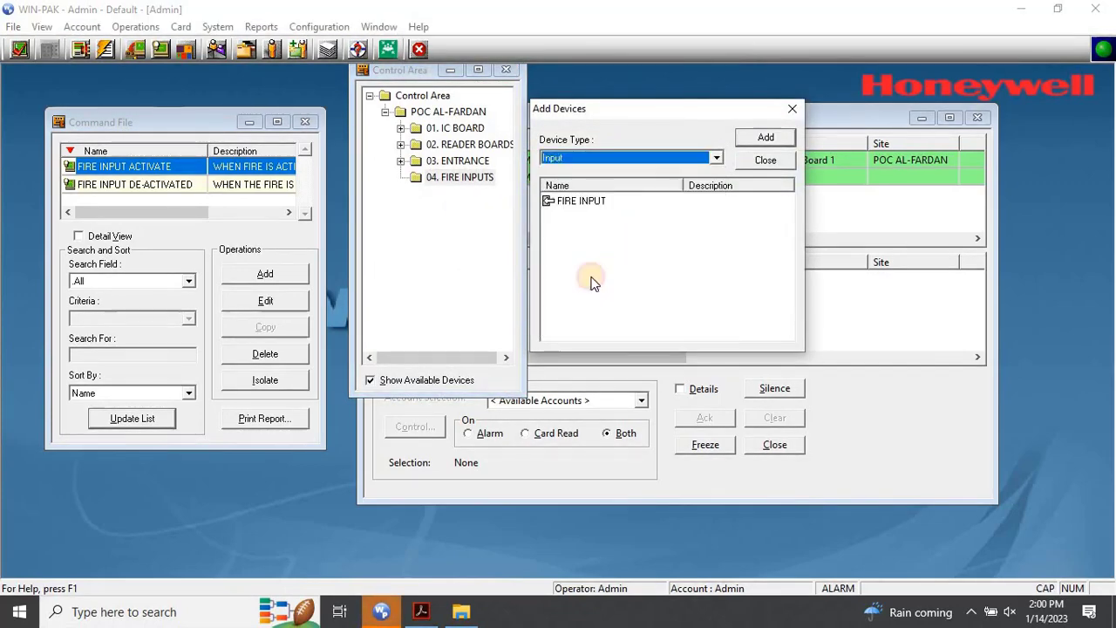
left_click(567, 206)
left_click(783, 140)
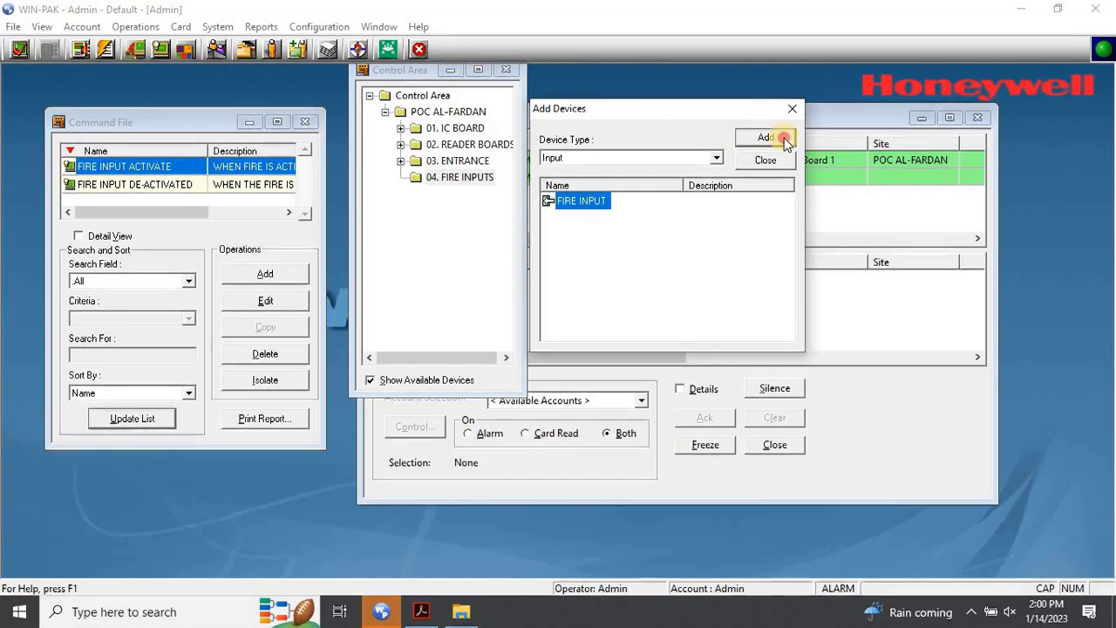
left_click(784, 138)
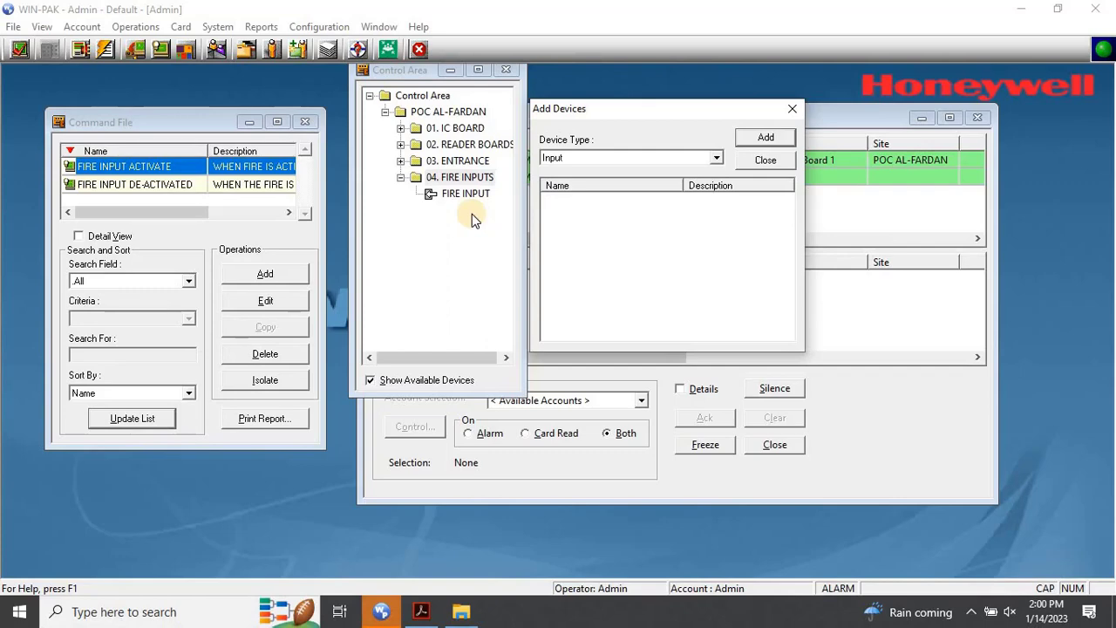
left_click(766, 160)
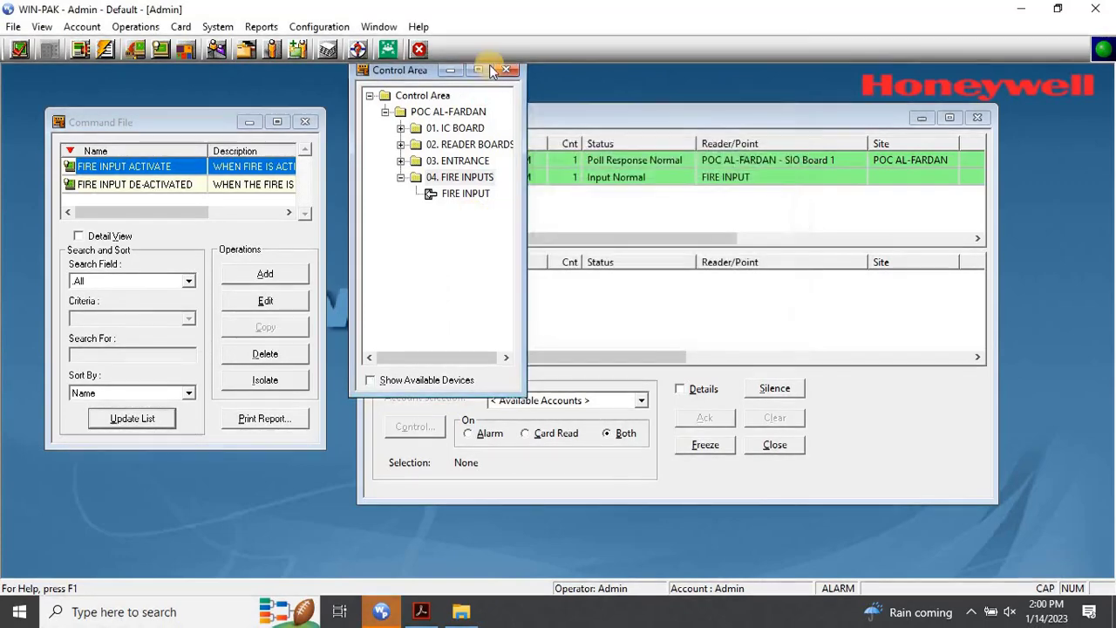
left_click(506, 70)
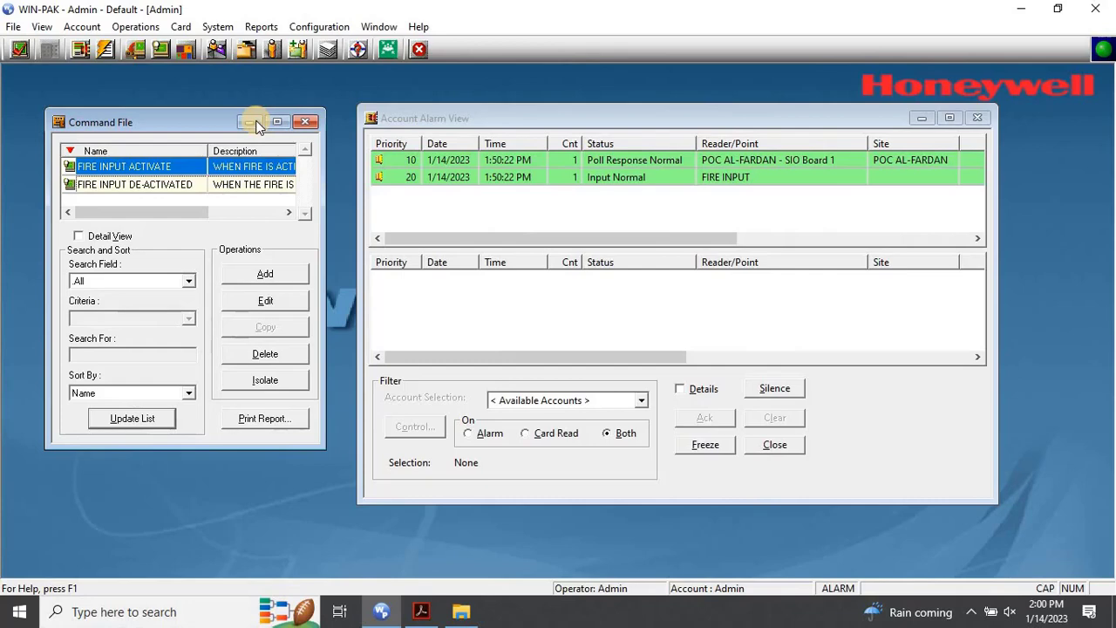
Open the Control Map and expand POC AL-FARDAN > 04. FIRE INPUTS to select FIRE INPUT.
left_click(134, 50)
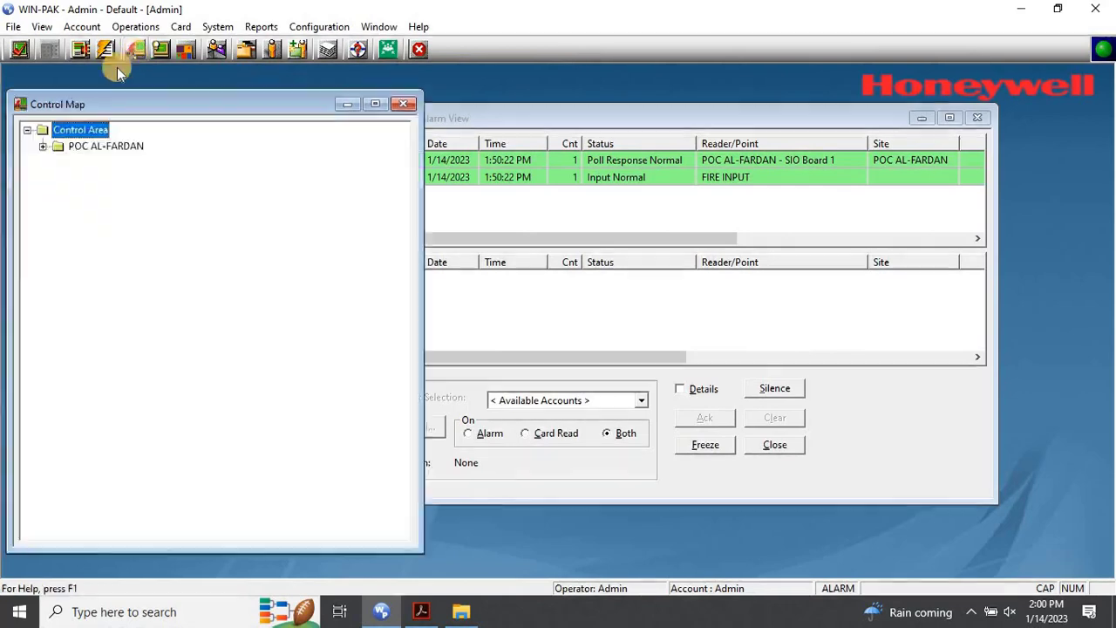
left_click(43, 147)
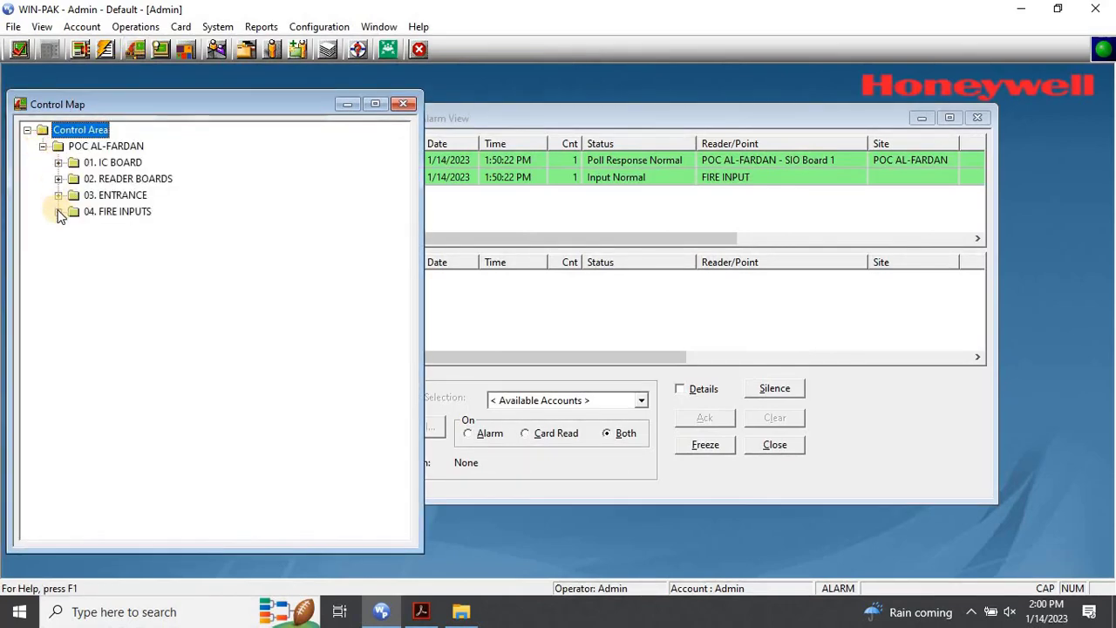
left_click(59, 212)
left_click(139, 228)
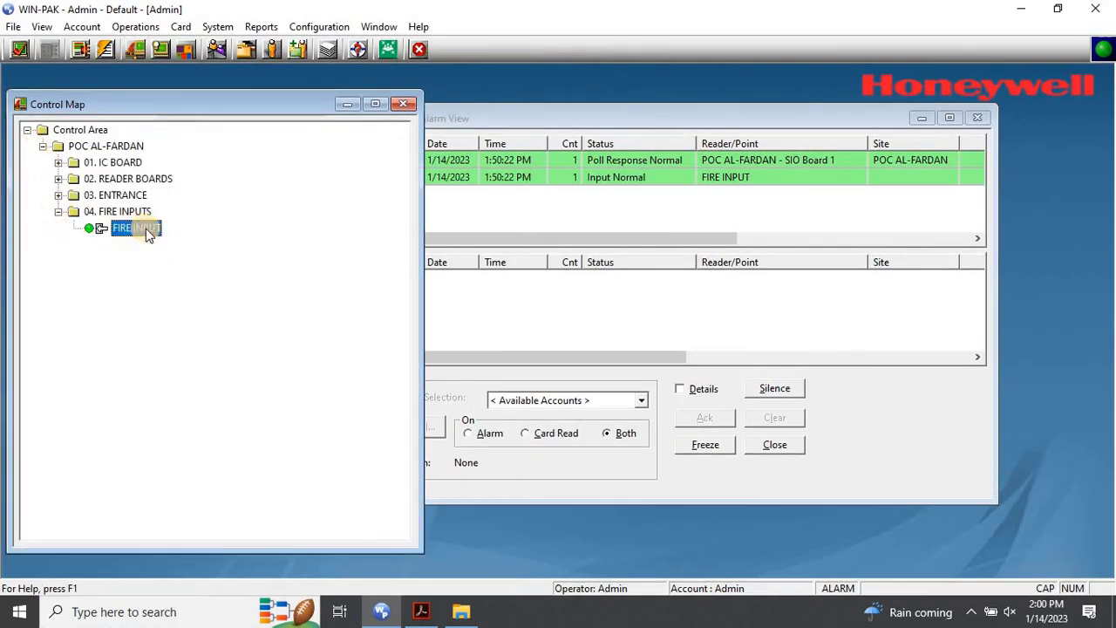
left_click(137, 232)
Move the Alarm View to the lower right and open the Event View beside it.
left_click_drag(522, 120, 615, 190)
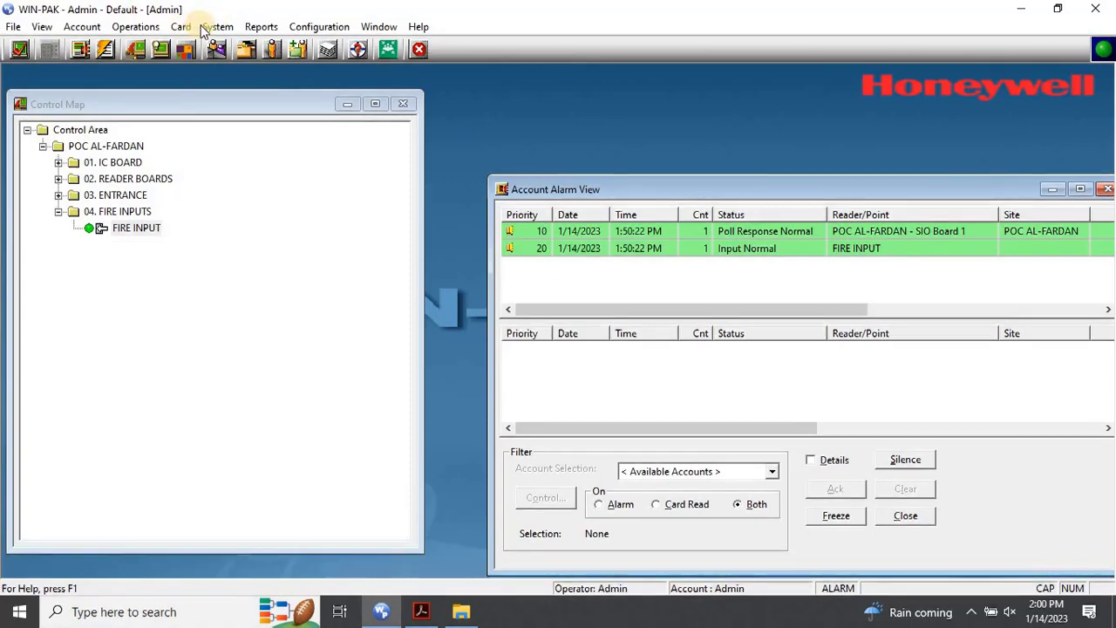
left_click(134, 27)
left_click(135, 29)
left_click(135, 28)
left_click(139, 90)
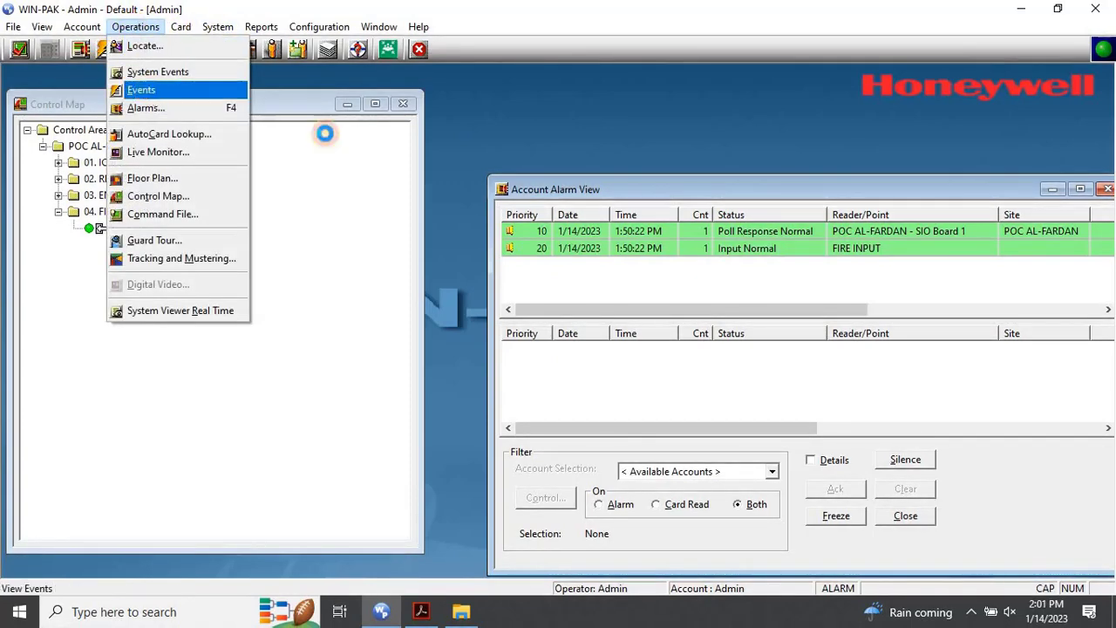
left_click_drag(621, 159, 472, 325)
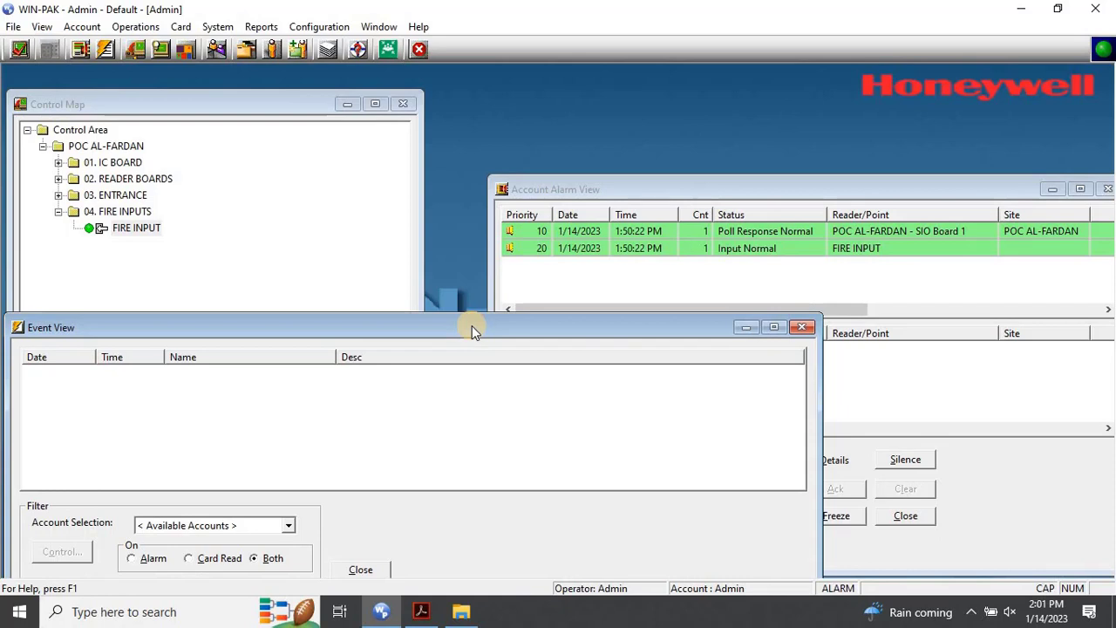
Initialize the POC AL-FARDAN panel under 01. IC BOARD with all initialization options selected.
left_click(58, 162)
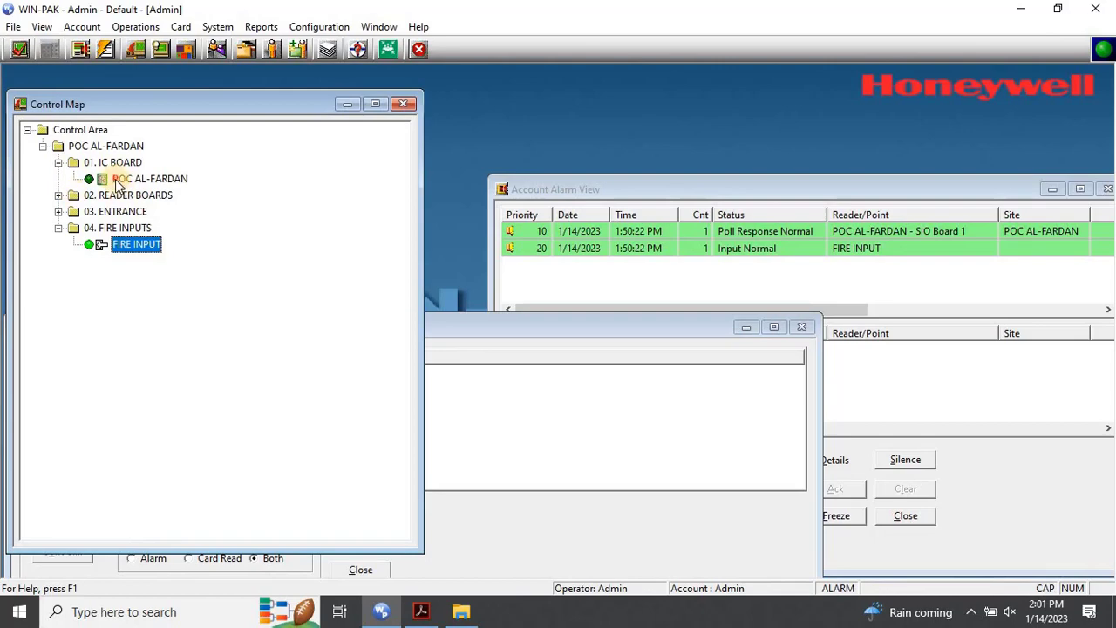
left_click(113, 178)
right_click(117, 179)
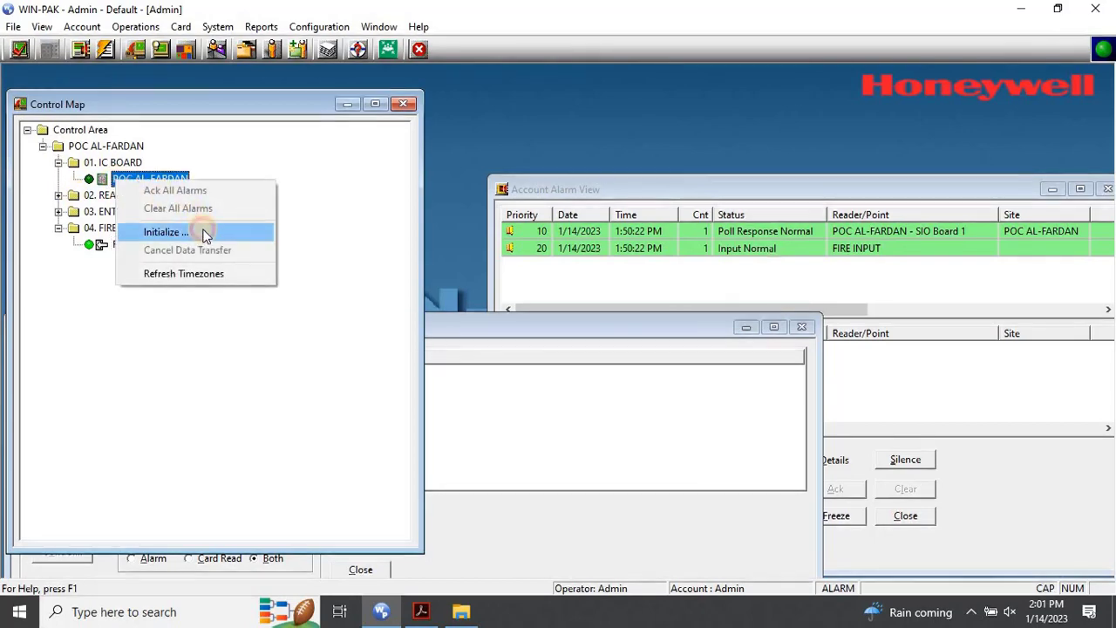
left_click(204, 232)
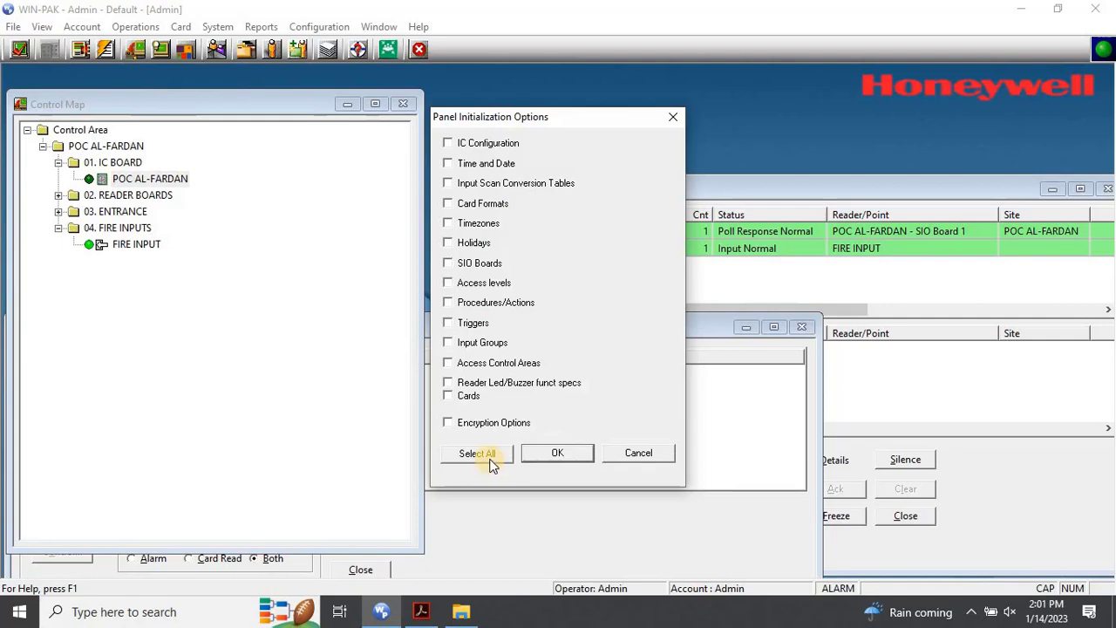
left_click(489, 457)
left_click(542, 455)
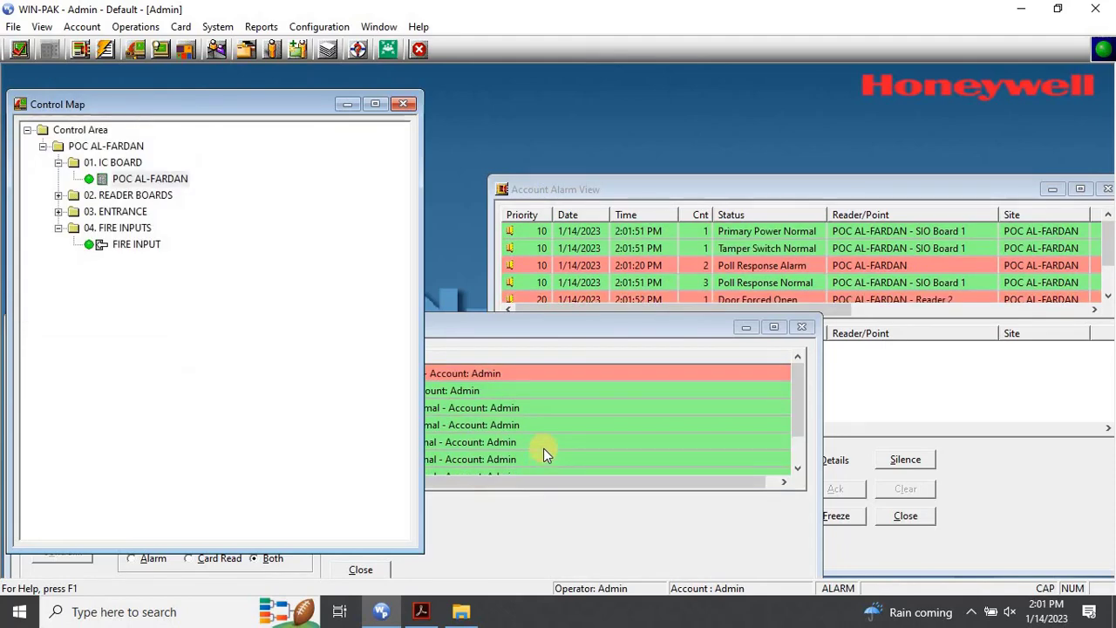
right_click(143, 179)
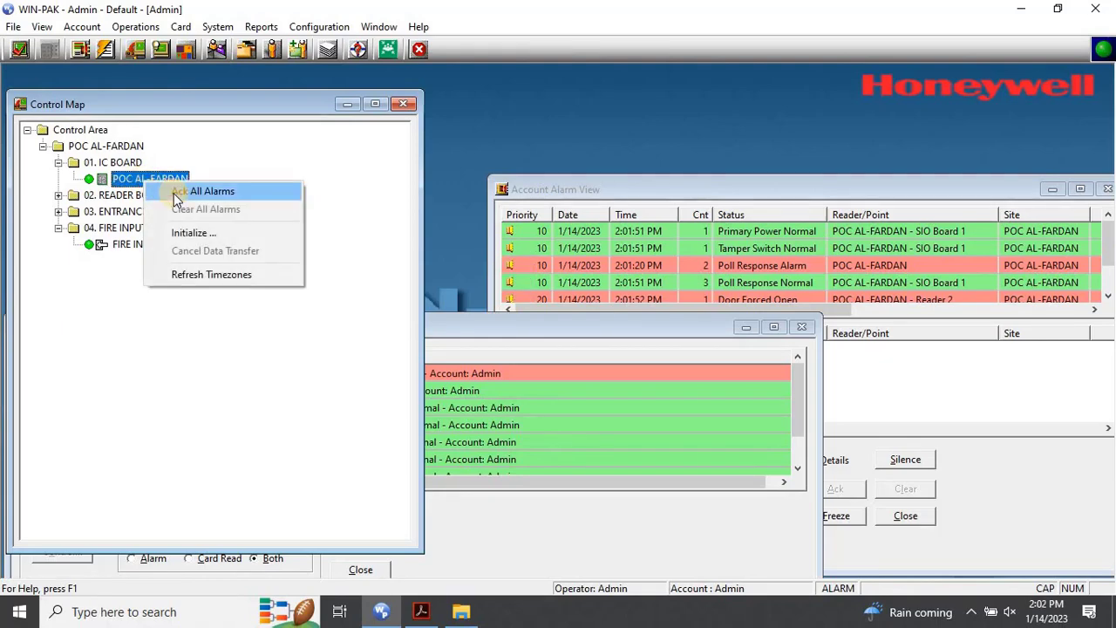
Acknowledge and clear the POC AL-FARDAN panel's alarms, and acknowledge SIO Board 1's alarms.
left_click(174, 192)
right_click(160, 180)
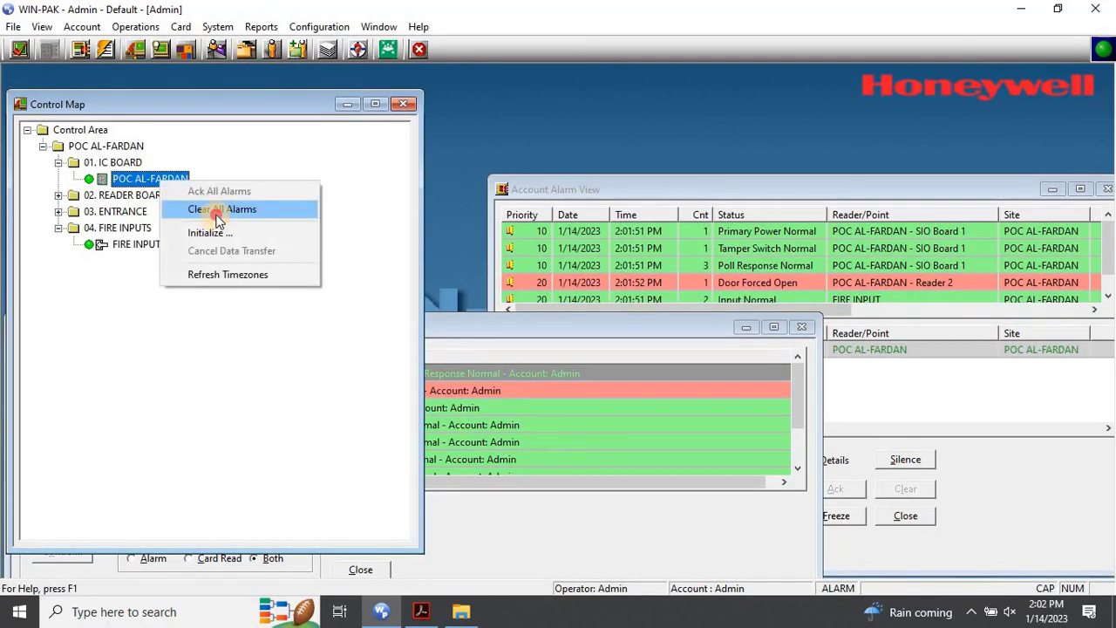
left_click(212, 210)
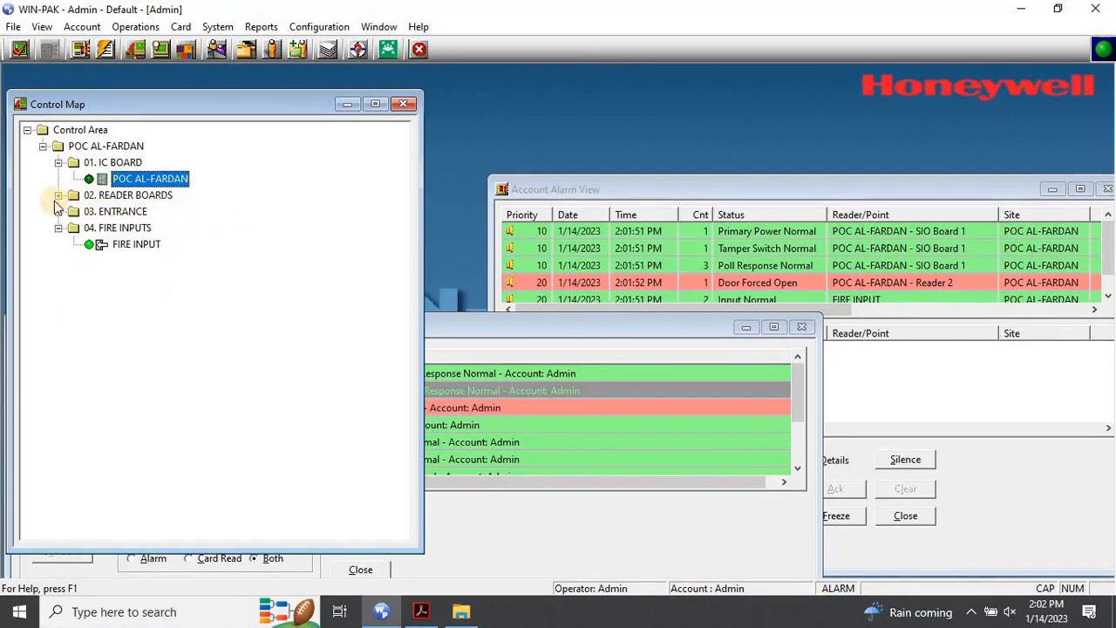
left_click(59, 195)
right_click(171, 212)
left_click(229, 223)
Acknowledge the FIRE INPUT and remaining device alarms, then open a fresh Event View.
left_click(59, 228)
right_click(136, 293)
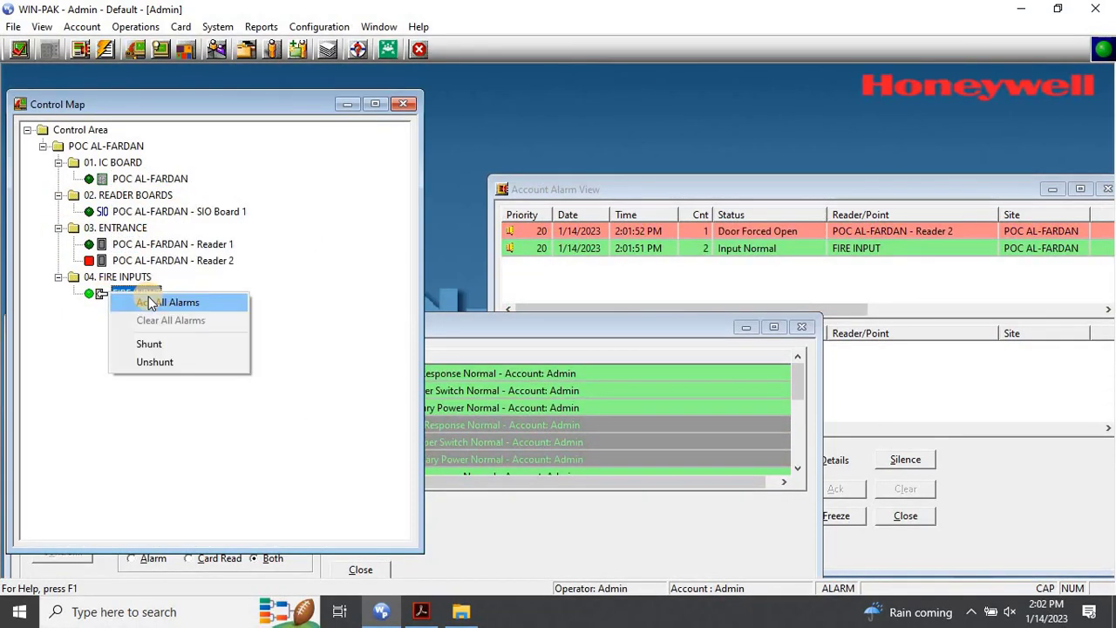
left_click(187, 321)
right_click(709, 233)
left_click(763, 247)
left_click(136, 27)
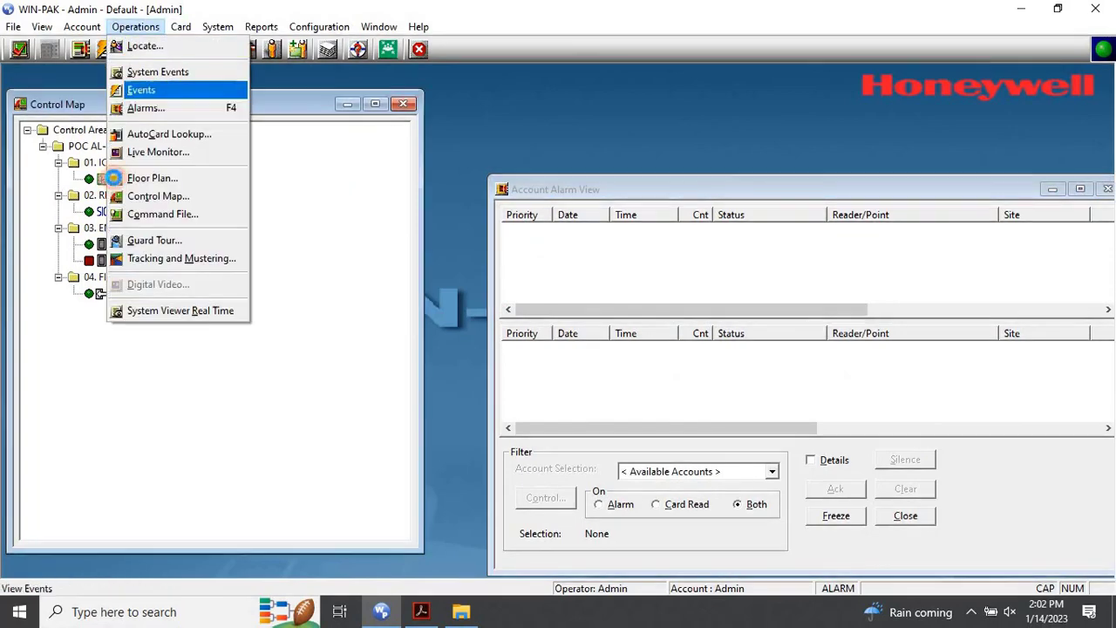
left_click(148, 87)
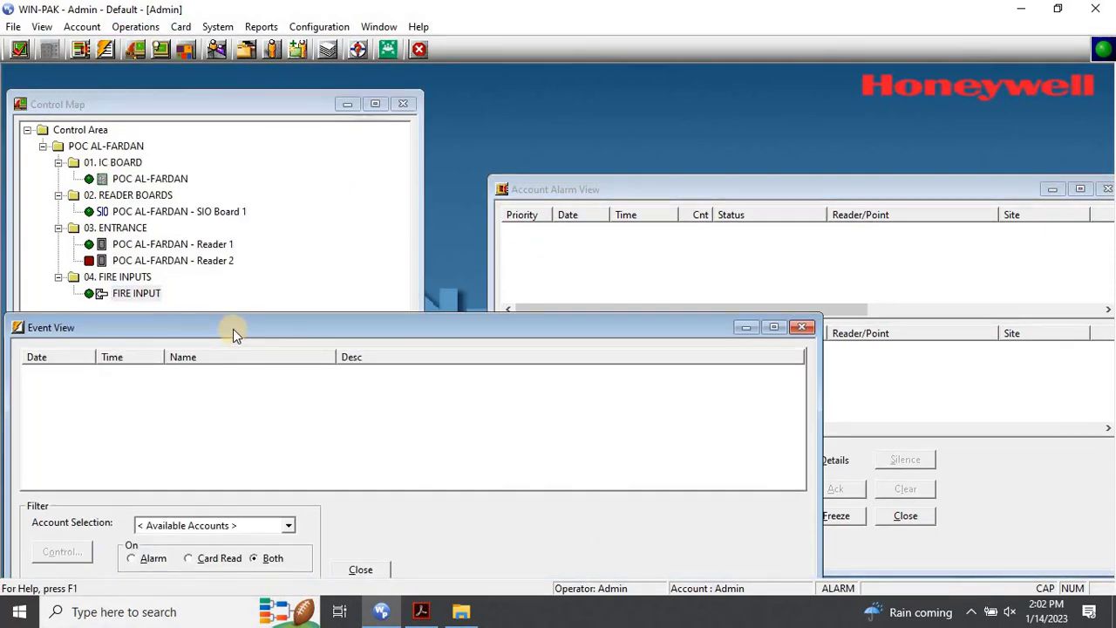